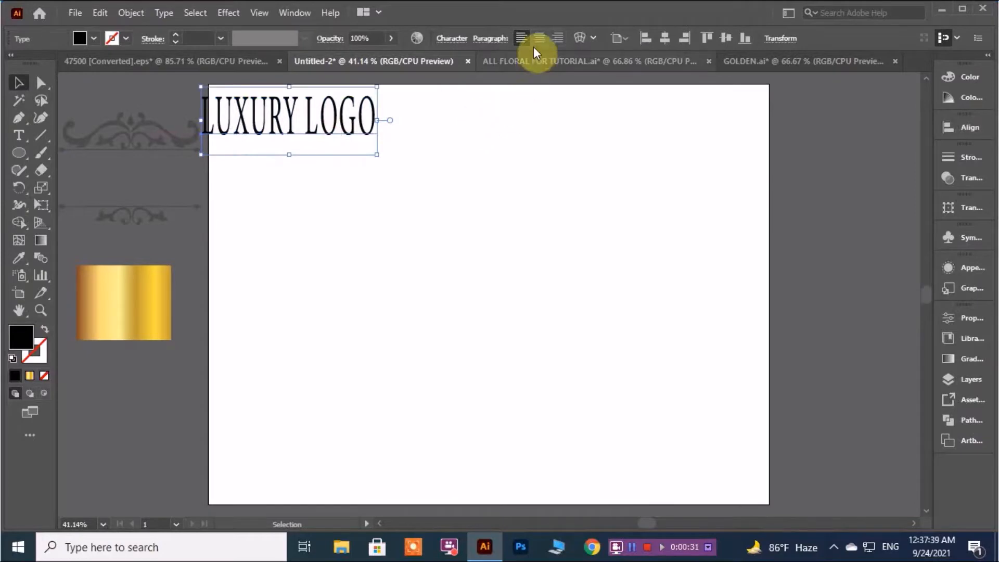
# Change the LUXURY LOGO text's font to Ariata Display.
pyautogui.click(459, 41)
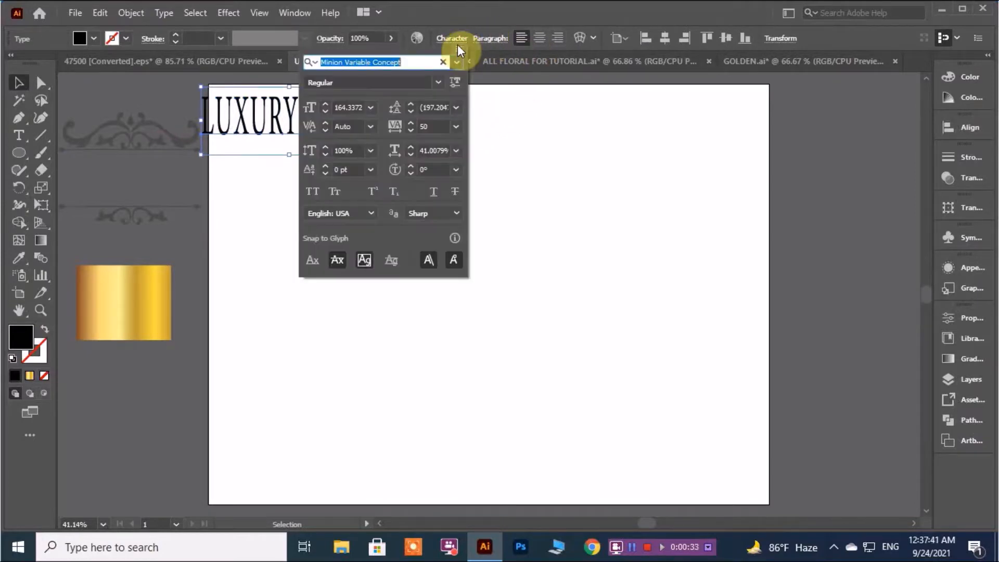
pyautogui.click(457, 63)
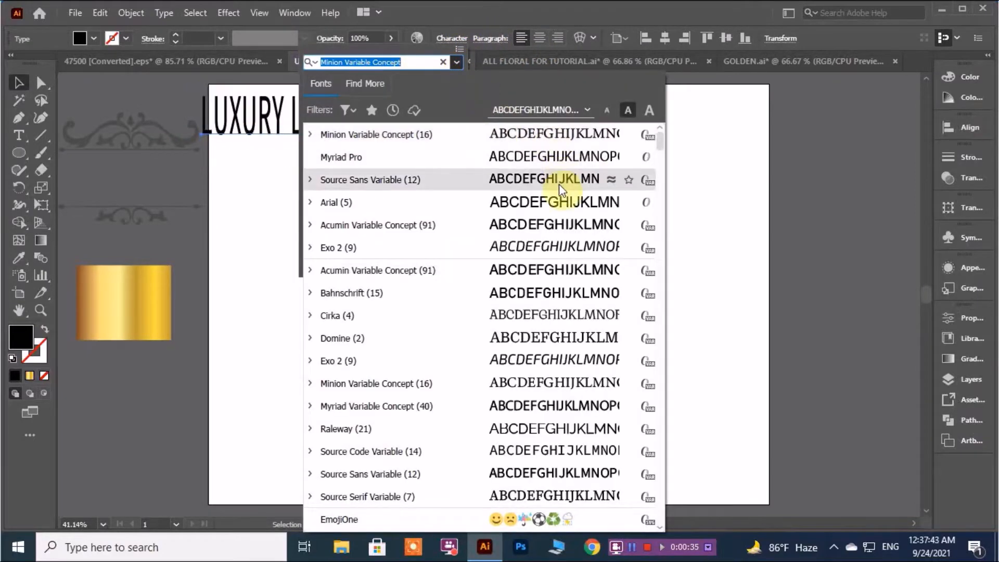
pyautogui.scroll(-4, 560, 244)
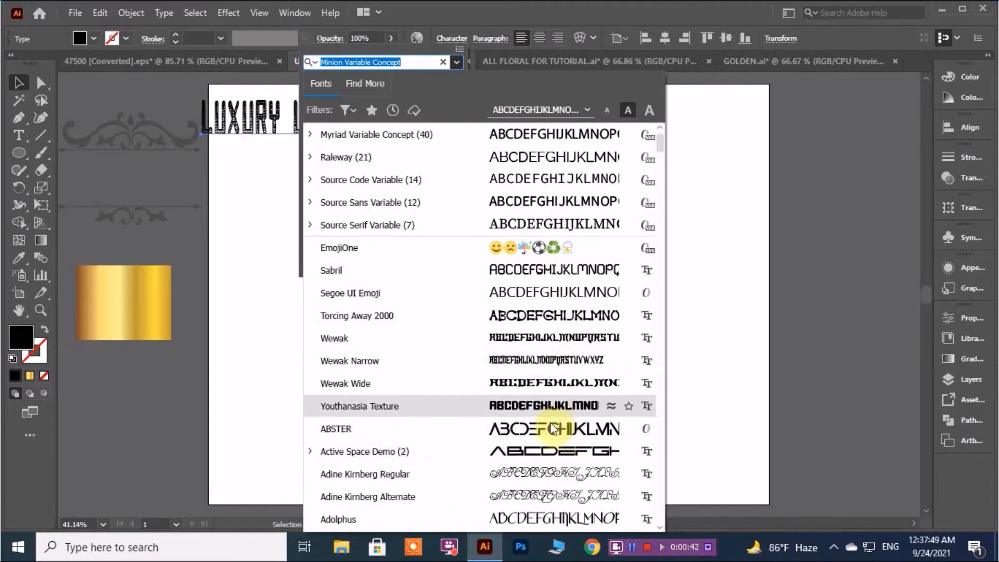
pyautogui.scroll(-3, 551, 434)
pyautogui.scroll(-8, 544, 386)
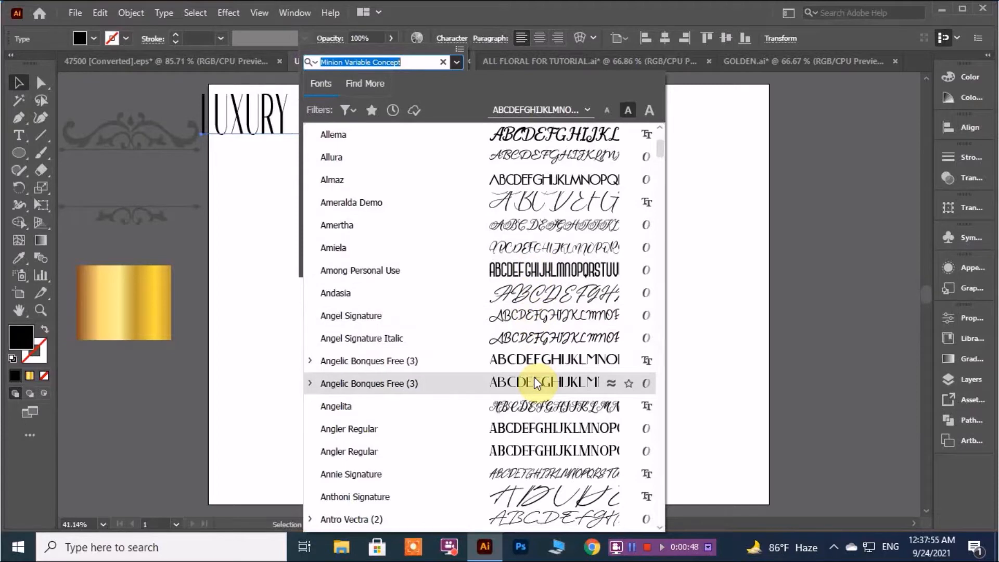
pyautogui.click(311, 384)
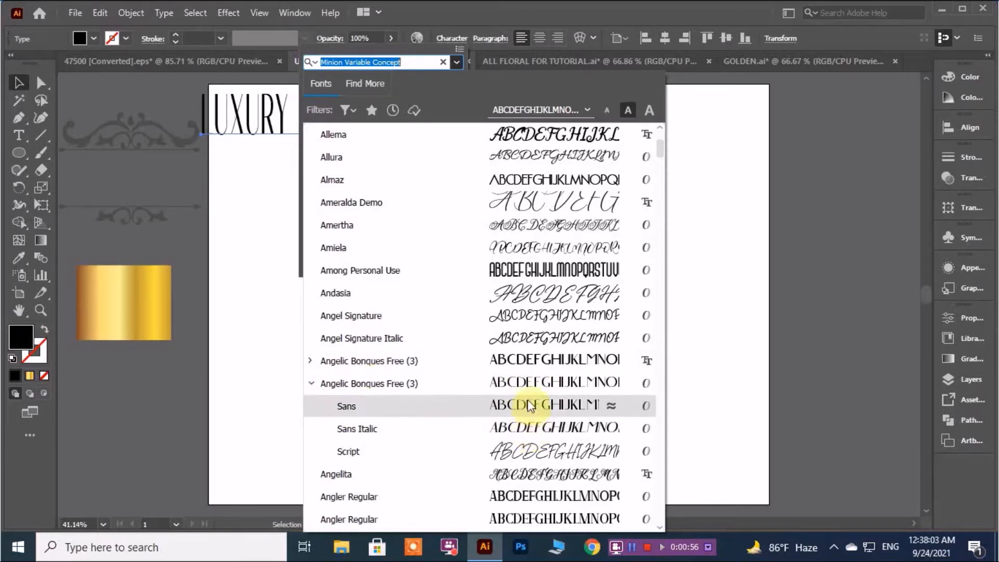
pyautogui.click(311, 361)
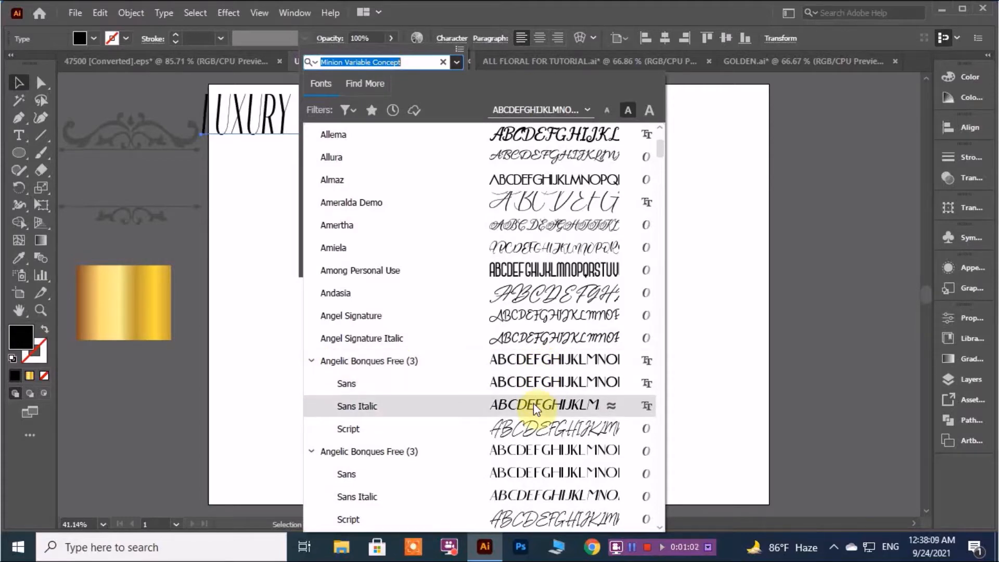
pyautogui.scroll(-6, 525, 401)
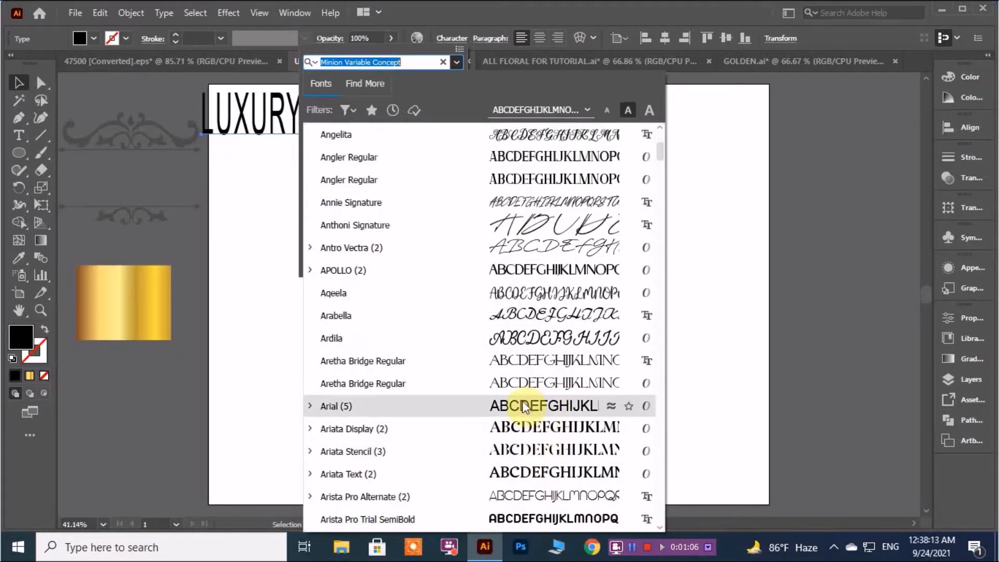
pyautogui.click(535, 431)
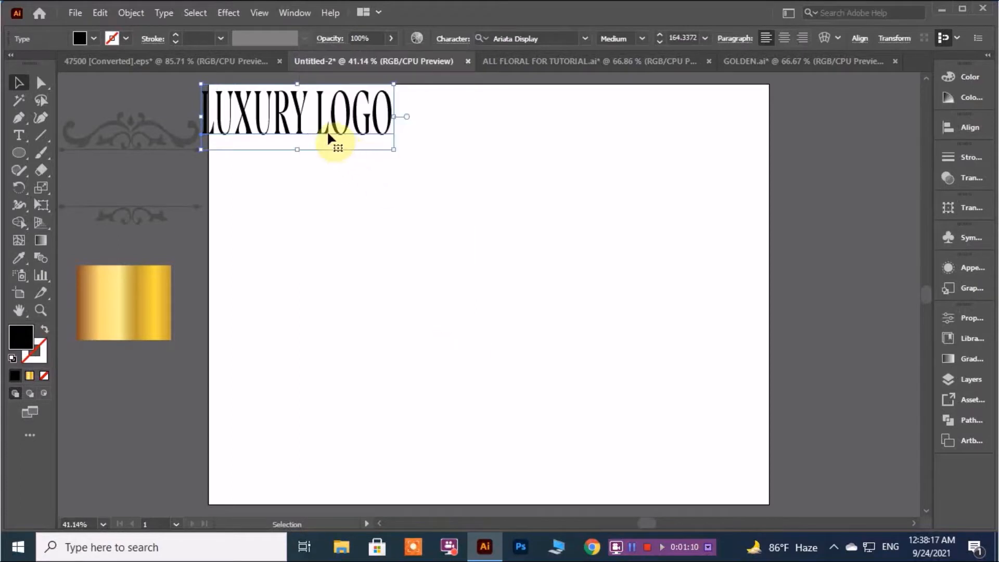
# Try moving and enlarging the LUXURY LOGO text and converting it to outlines, and undo the enlargement and outlining.
pyautogui.moveTo(327, 131); pyautogui.dragTo(446, 198)
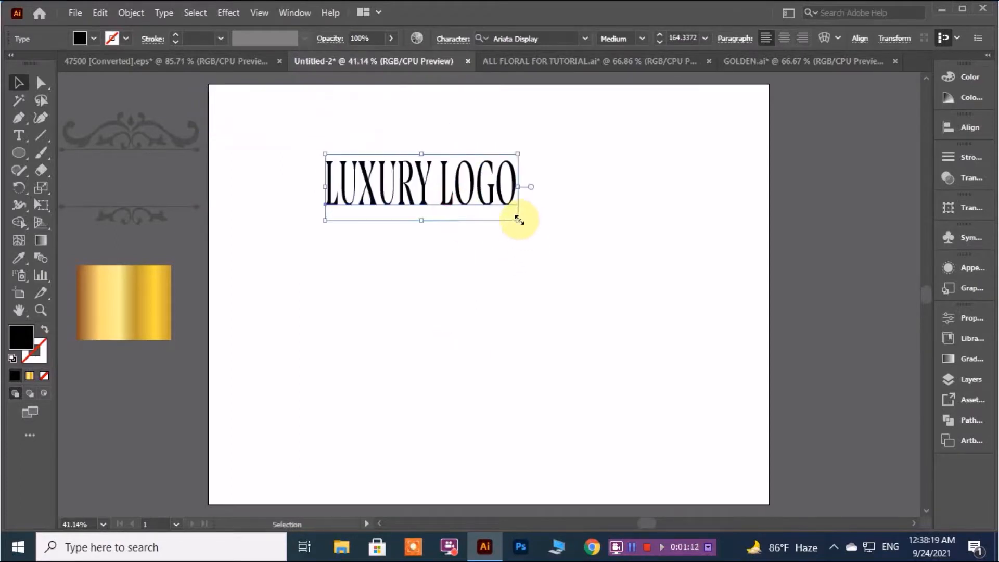
pyautogui.moveTo(518, 220); pyautogui.dragTo(613, 262)
pyautogui.rightClick(492, 234)
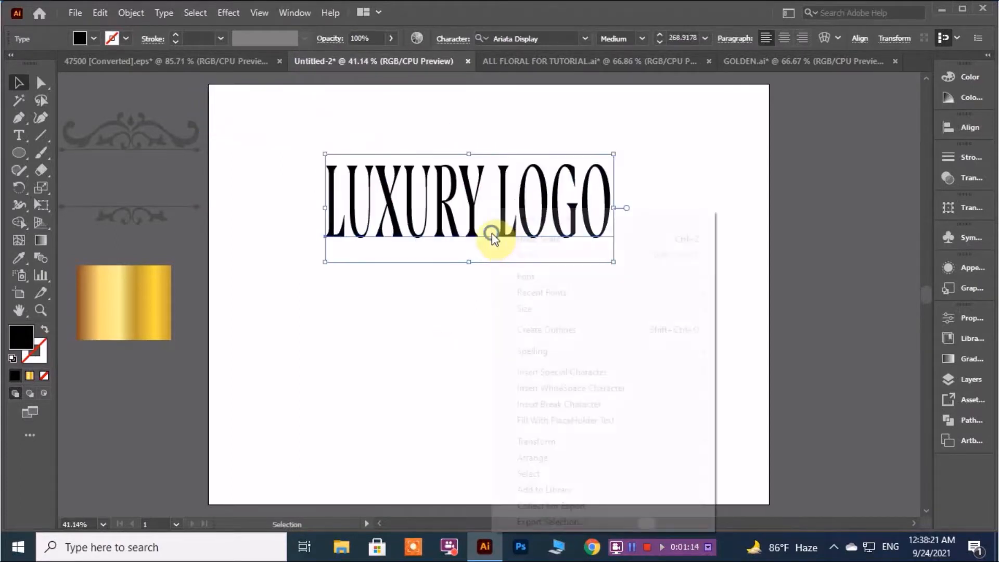
pyautogui.click(544, 329)
pyautogui.click(408, 310)
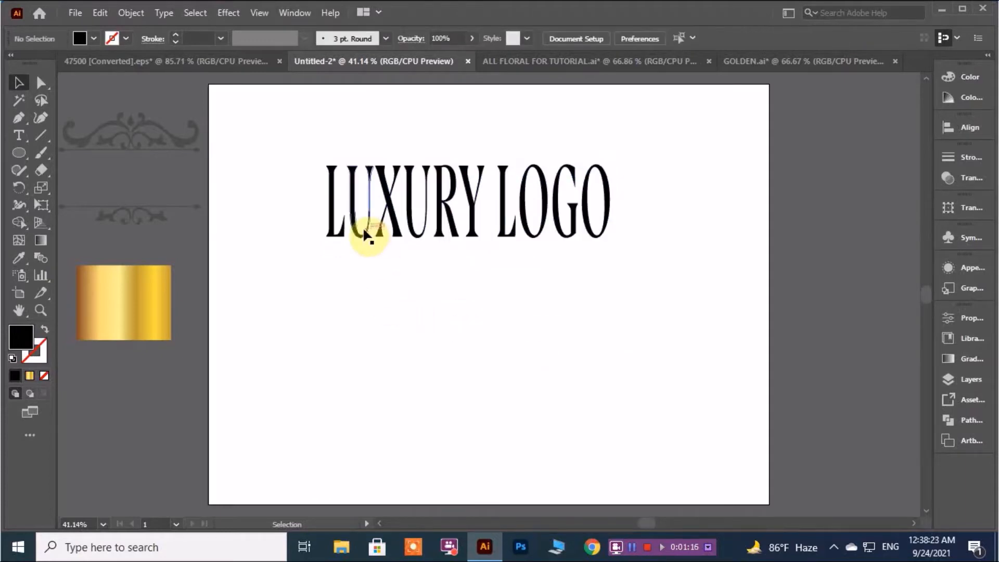
pyautogui.click(452, 237)
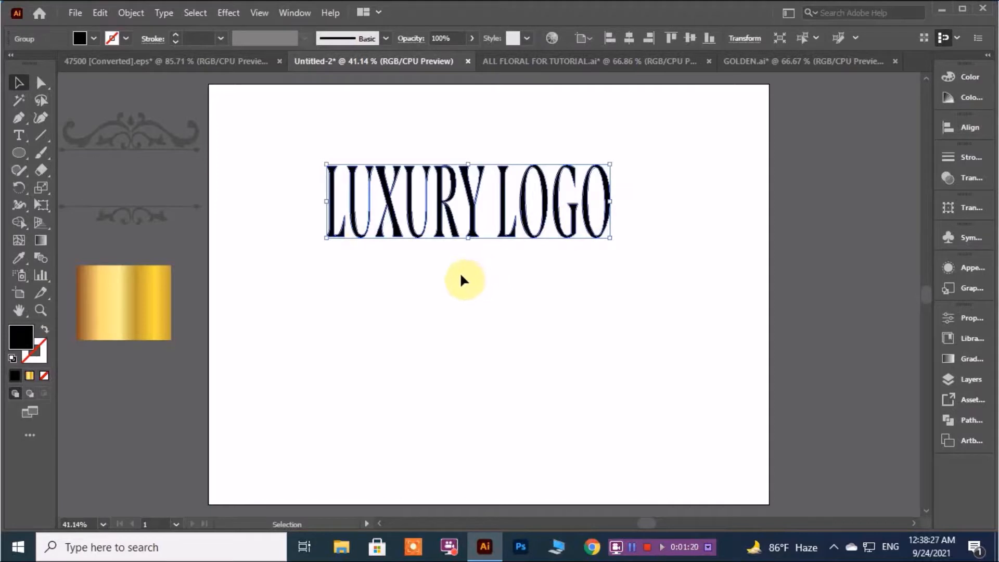
pyautogui.hotkey('ctrl', 'z')
pyautogui.hotkey('ctrl', 'z')
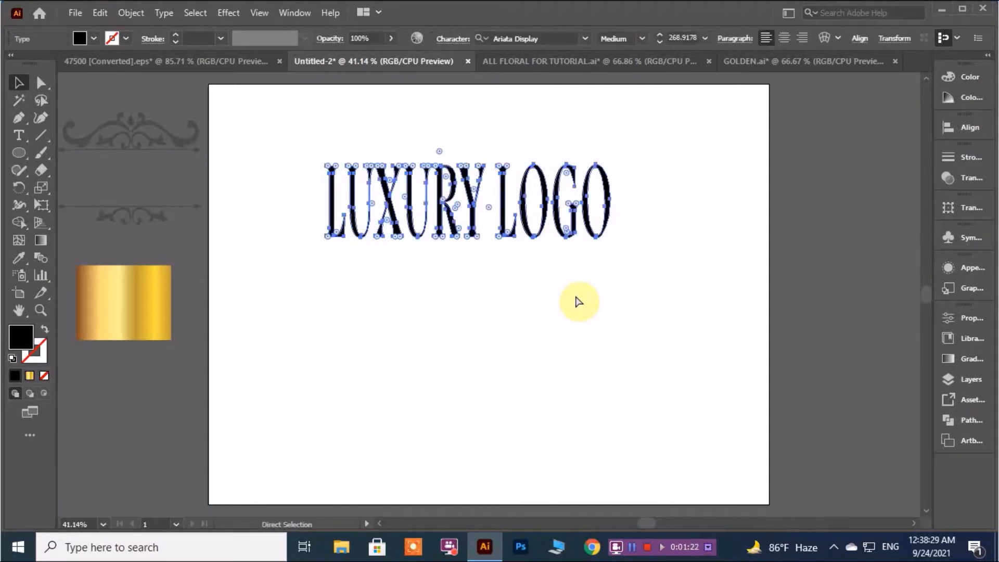
# Move the LUXURY LOGO text toward the artboard's upper-left area and set its tracking to 75.
pyautogui.click(572, 308)
pyautogui.moveTo(485, 201); pyautogui.dragTo(427, 161)
pyautogui.click(458, 44)
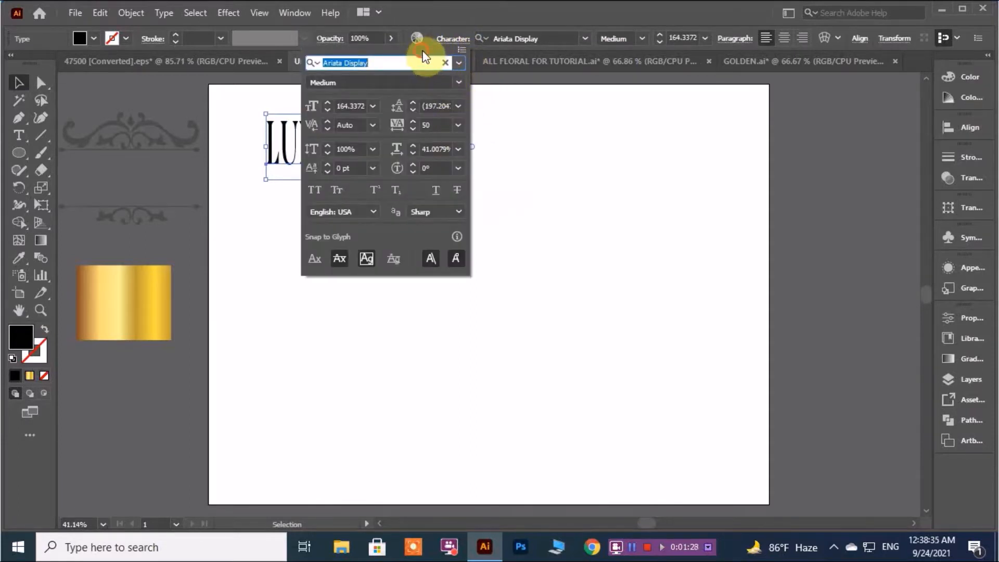
pyautogui.click(458, 125)
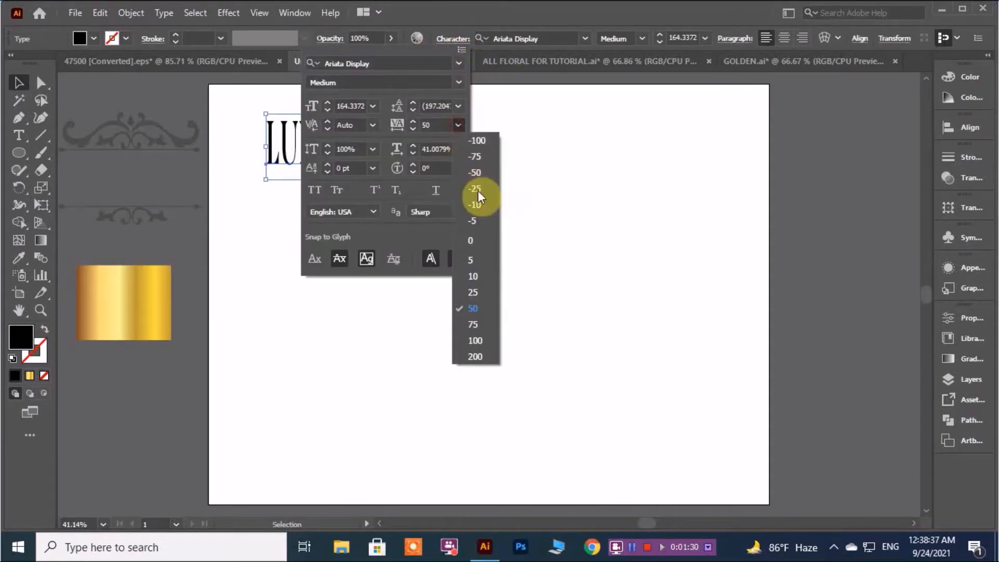
pyautogui.click(475, 325)
pyautogui.click(440, 307)
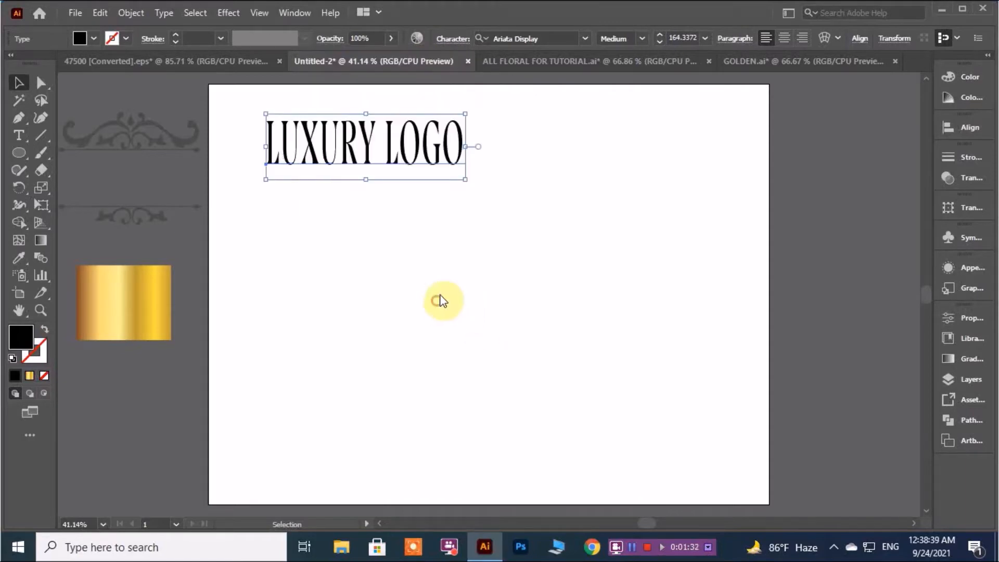
# Convert the LUXURY LOGO text to outlines and fill it with the gold gradient sampled from the sample rectangle beside the artboard.
pyautogui.rightClick(322, 167)
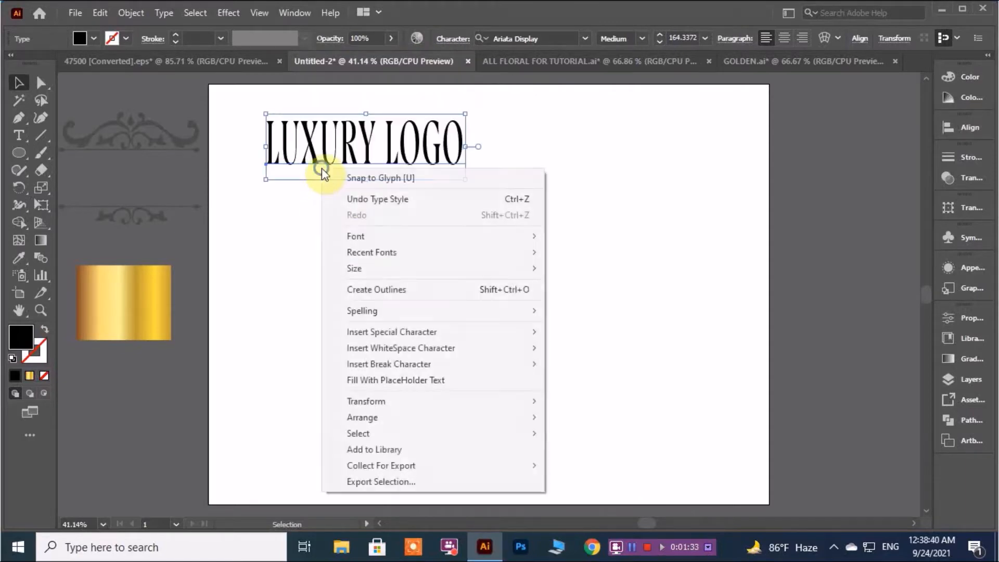
pyautogui.click(395, 290)
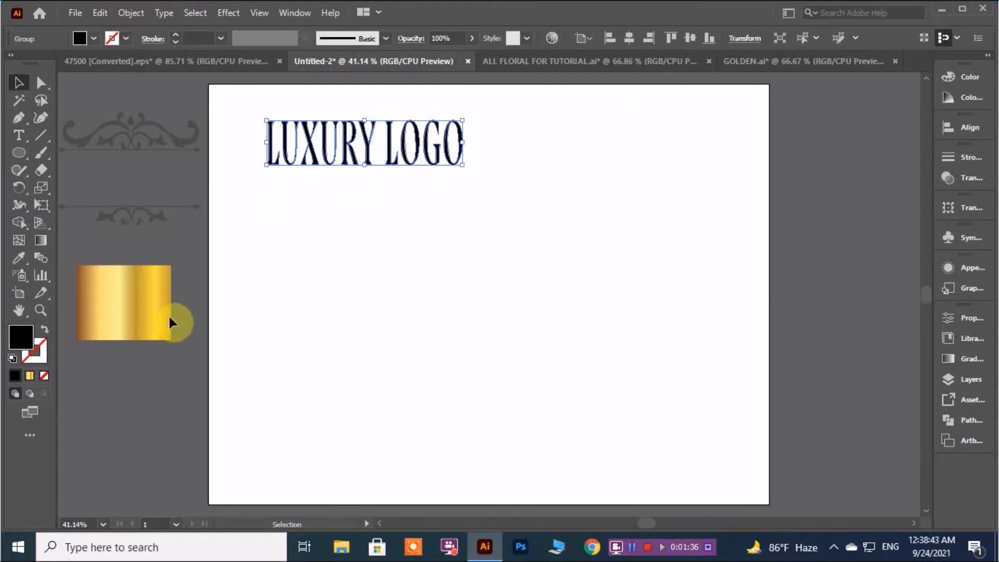
pyautogui.click(20, 256)
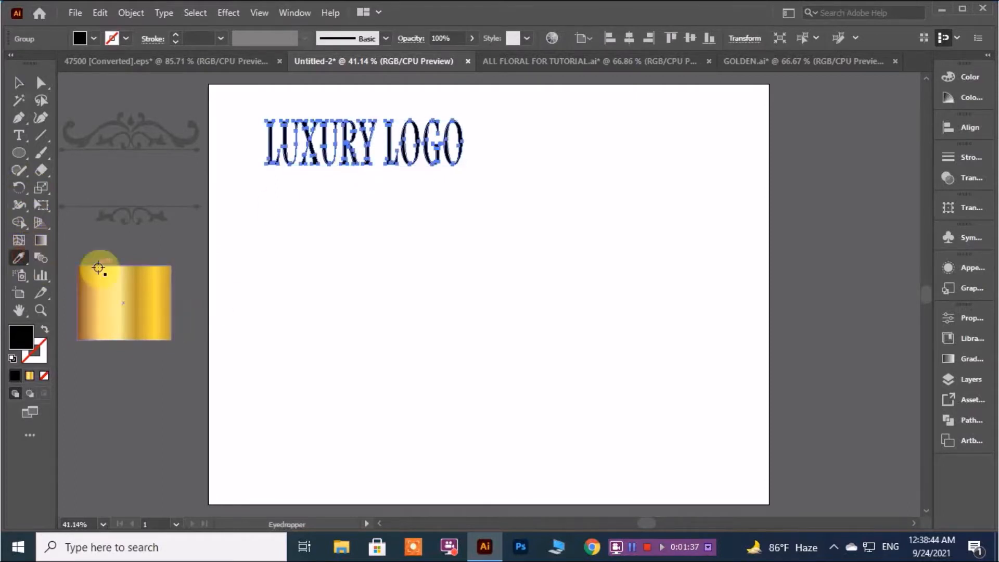
pyautogui.click(138, 306)
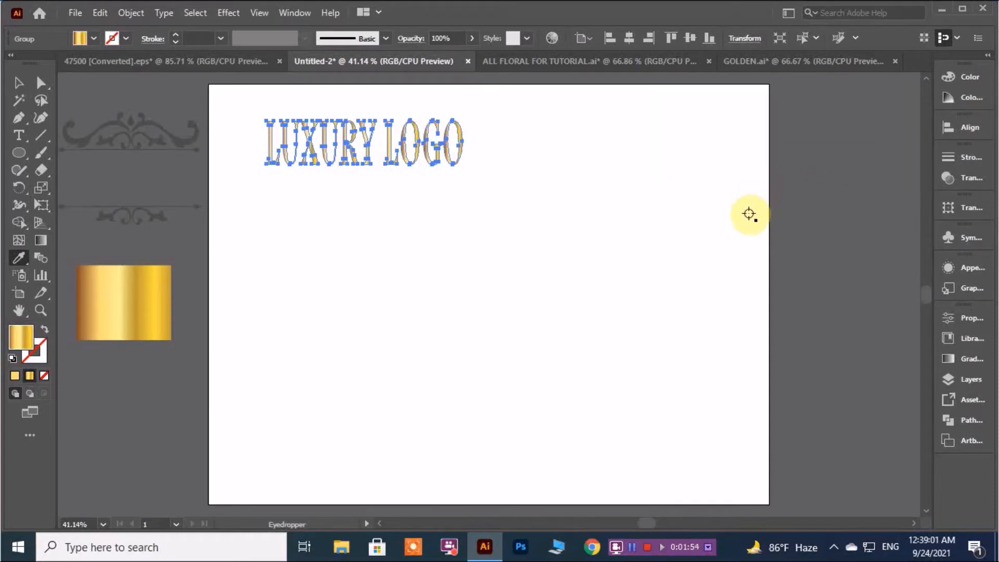
# Set the gold gradient angle of the LUXURY LOGO lettering to 90° and deselect it.
pyautogui.click(955, 359)
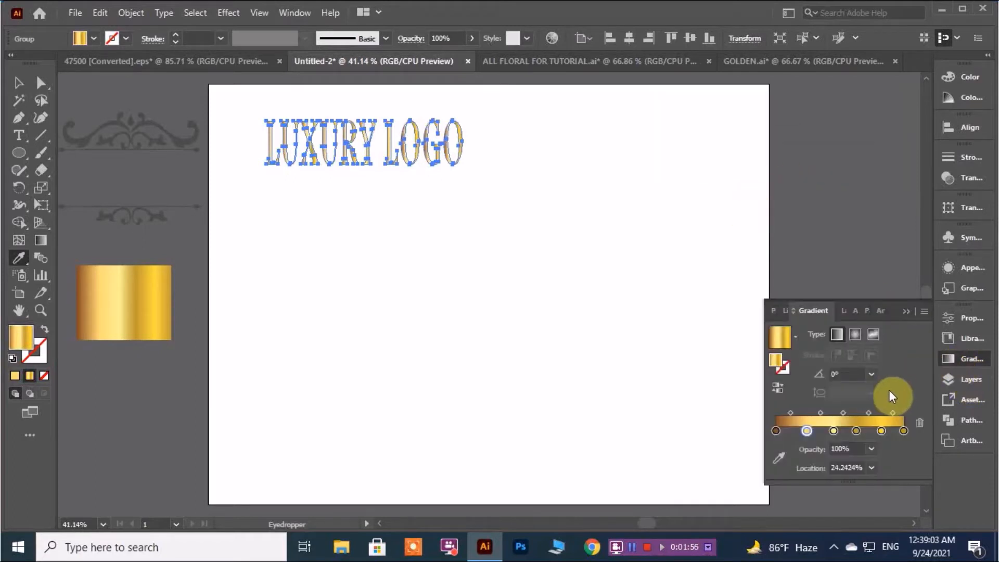
pyautogui.click(872, 374)
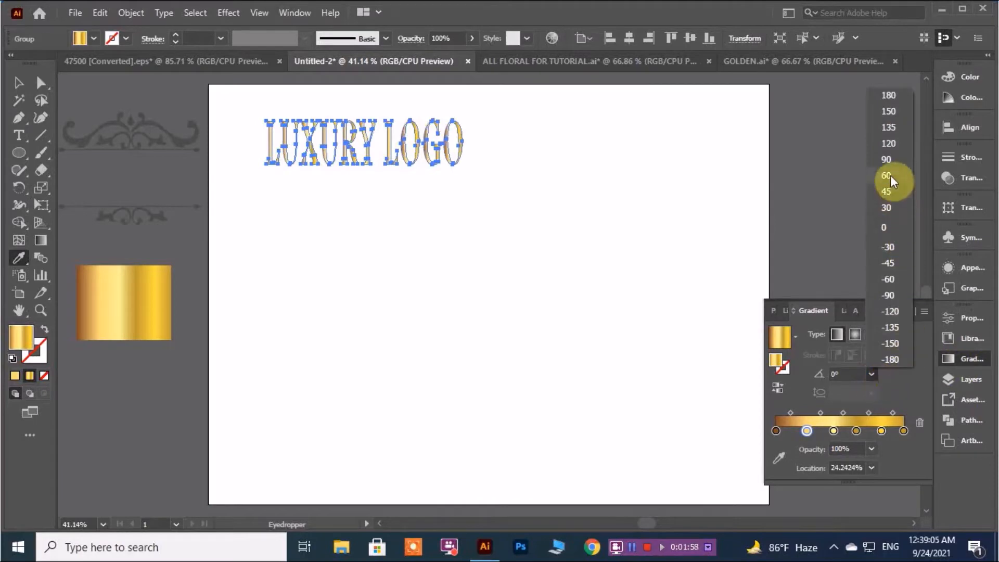
pyautogui.click(886, 158)
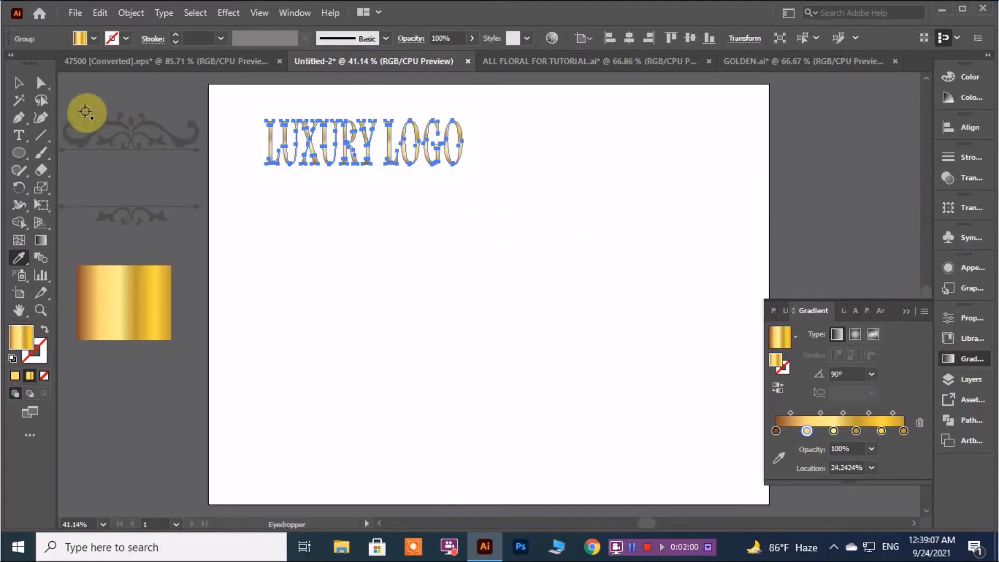
pyautogui.click(18, 80)
pyautogui.click(296, 233)
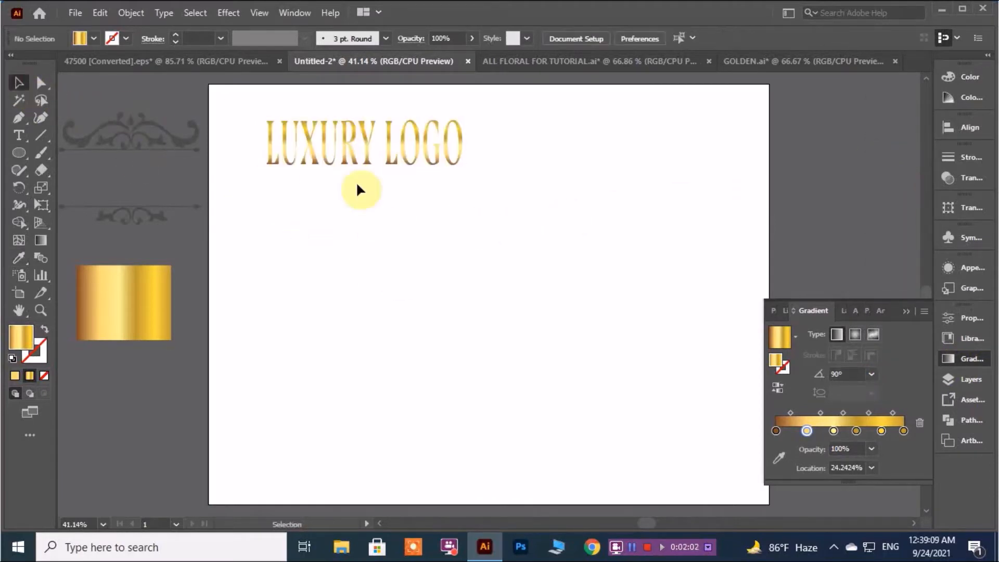
# Move the LUXURY LOGO lettering toward the artboard's centre and place the dark floral ornament frame below it.
pyautogui.moveTo(359, 160); pyautogui.dragTo(458, 237)
pyautogui.click(356, 253)
pyautogui.moveTo(174, 144); pyautogui.dragTo(453, 324)
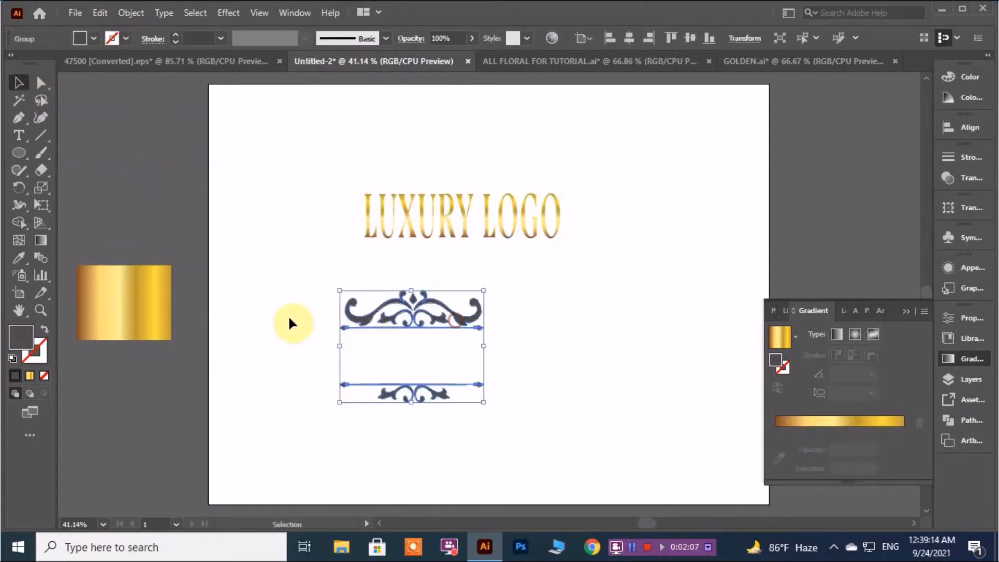
# Fill the floral ornament frame with the gold gradient sampled from the rectangle beside the artboard.
pyautogui.click(19, 257)
pyautogui.click(146, 306)
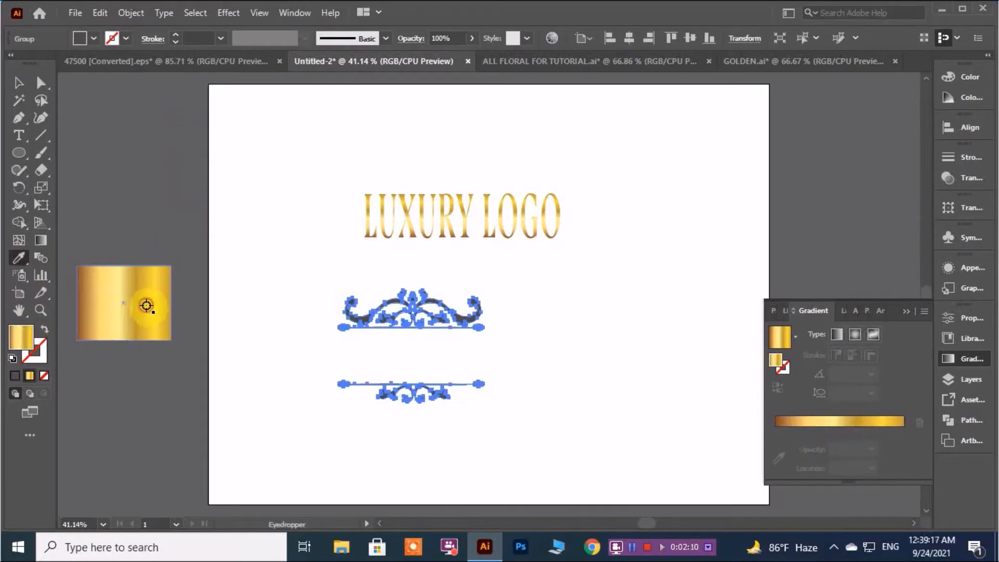
pyautogui.click(21, 82)
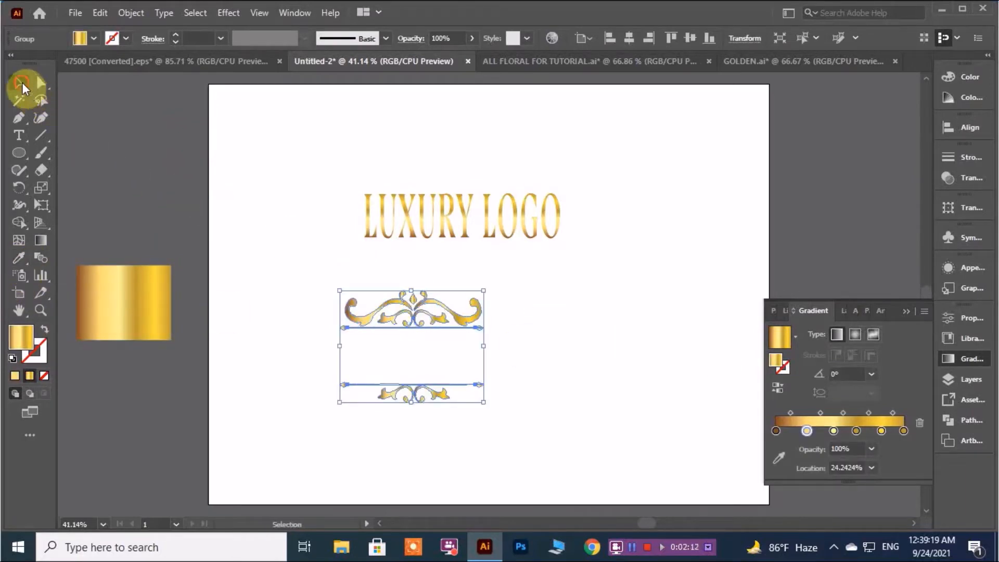
pyautogui.click(579, 352)
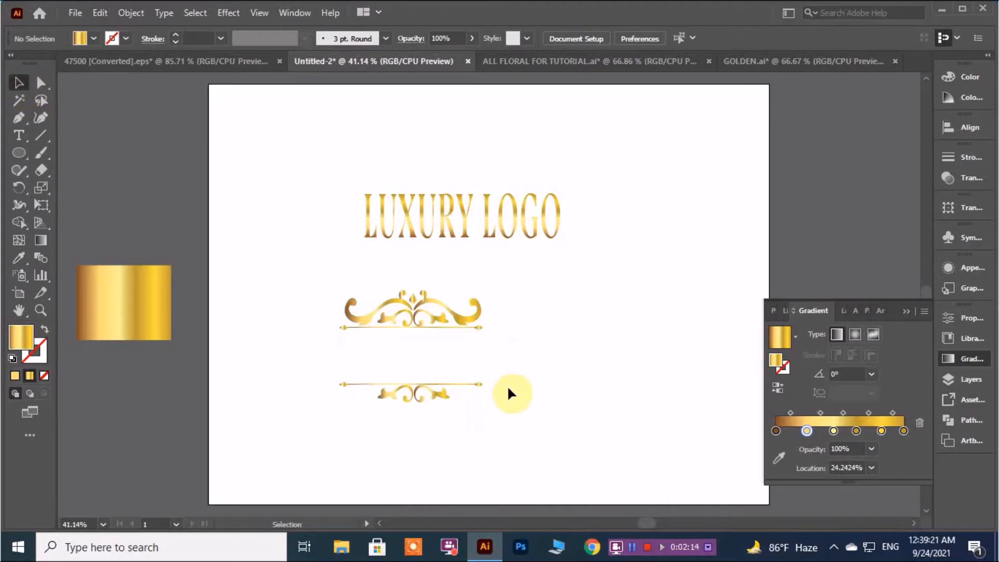
# Set the gold gradient angle of the floral ornament frame to 90° and deselect it.
pyautogui.click(459, 321)
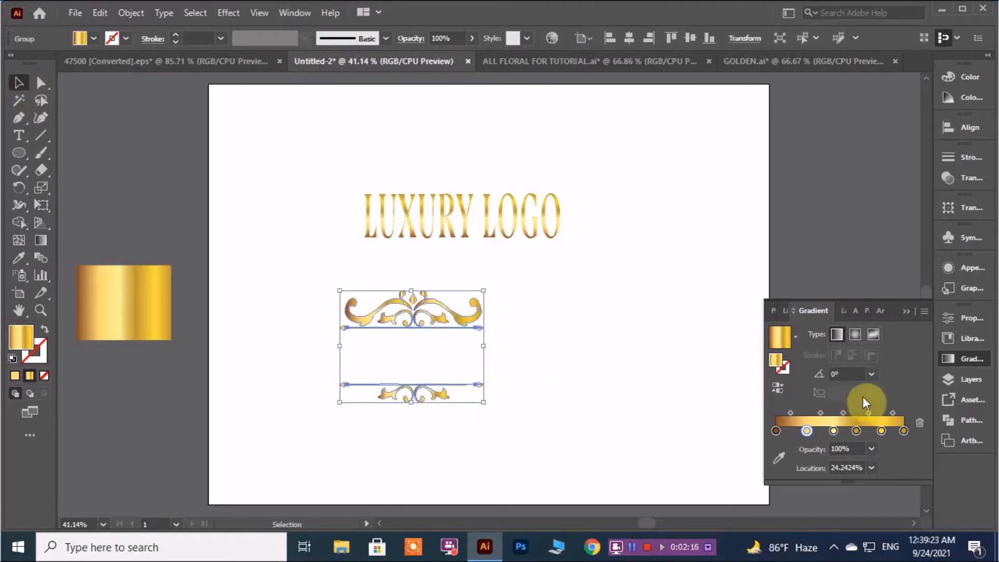
pyautogui.click(873, 375)
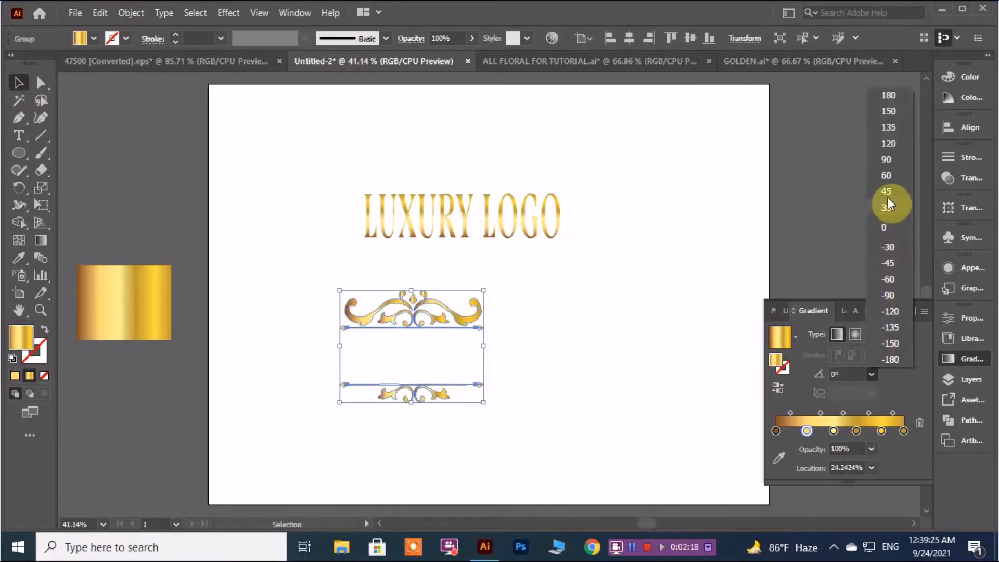
pyautogui.click(887, 160)
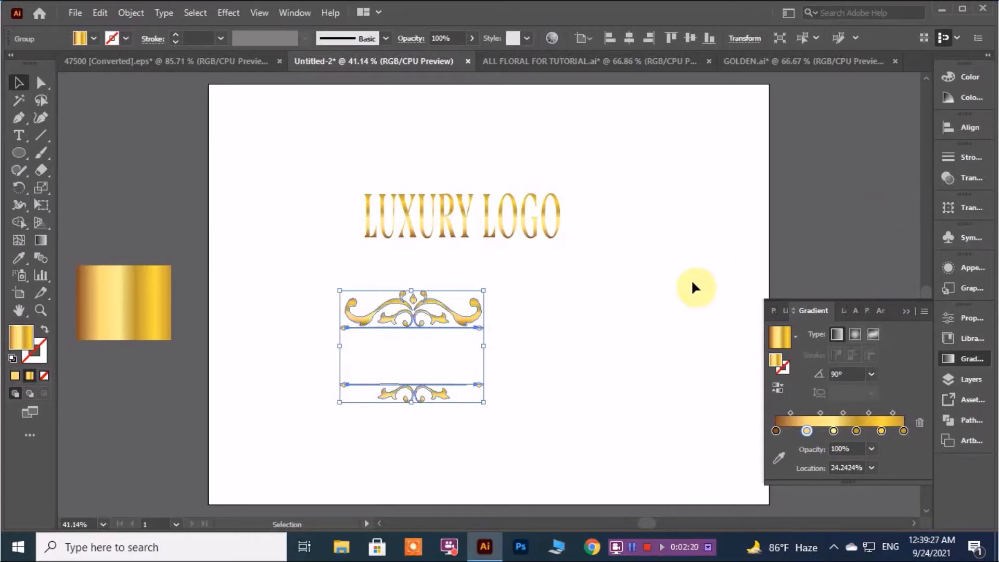
pyautogui.click(577, 337)
# Enlarge the floral ornament frame slightly and move it up so its two halves enclose the LUXURY LOGO lettering.
pyautogui.moveTo(277, 291); pyautogui.dragTo(514, 425)
pyautogui.click(545, 420)
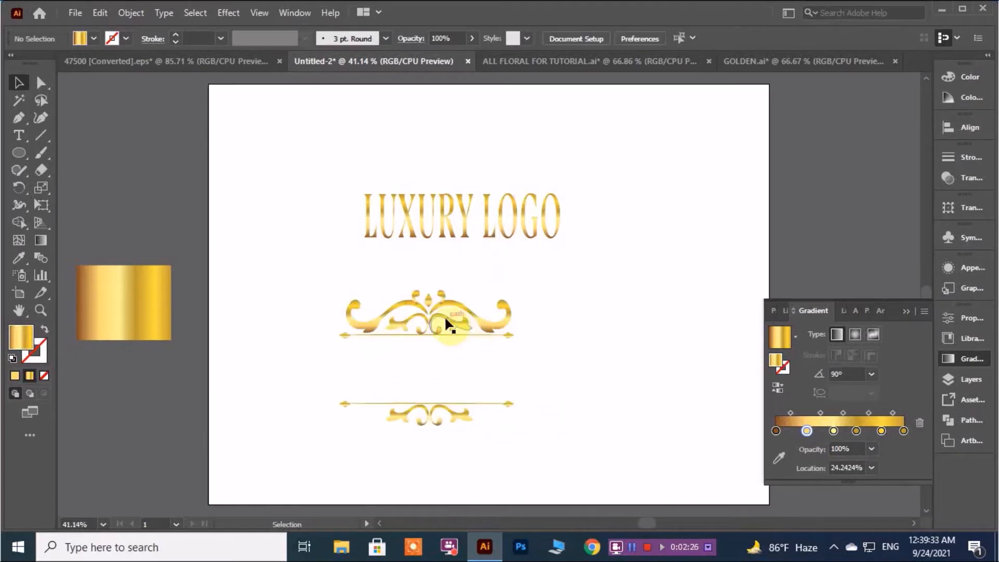
pyautogui.moveTo(435, 329); pyautogui.dragTo(468, 173)
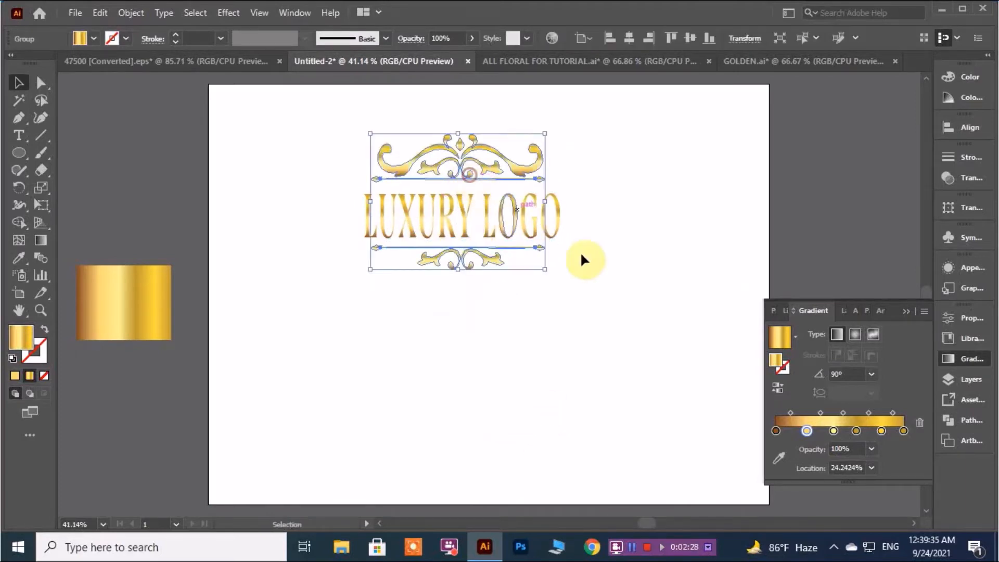
pyautogui.click(619, 276)
# Ungroup the floral ornament frame so its upper and lower halves can be edited separately.
pyautogui.click(538, 215)
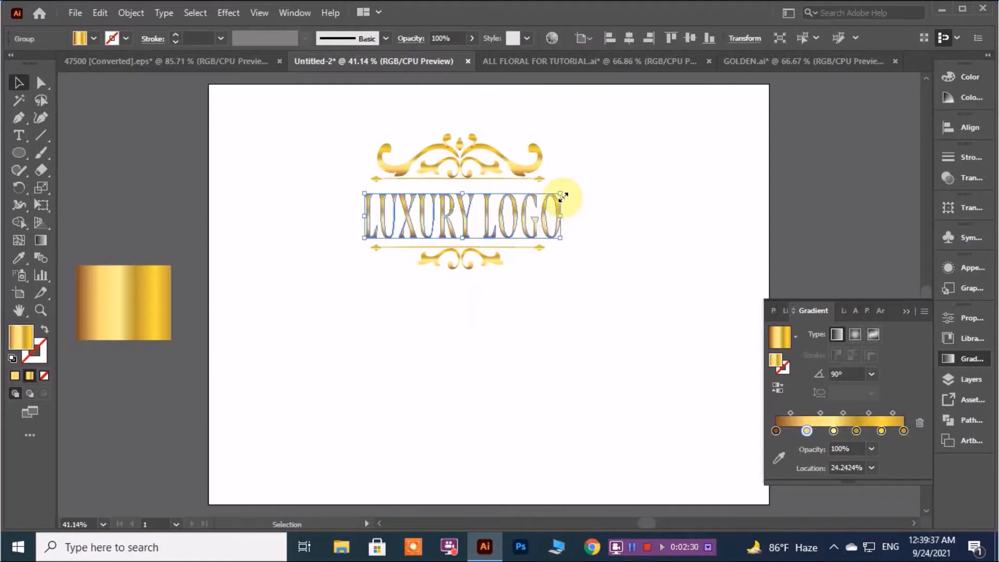
pyautogui.click(597, 209)
pyautogui.rightClick(519, 168)
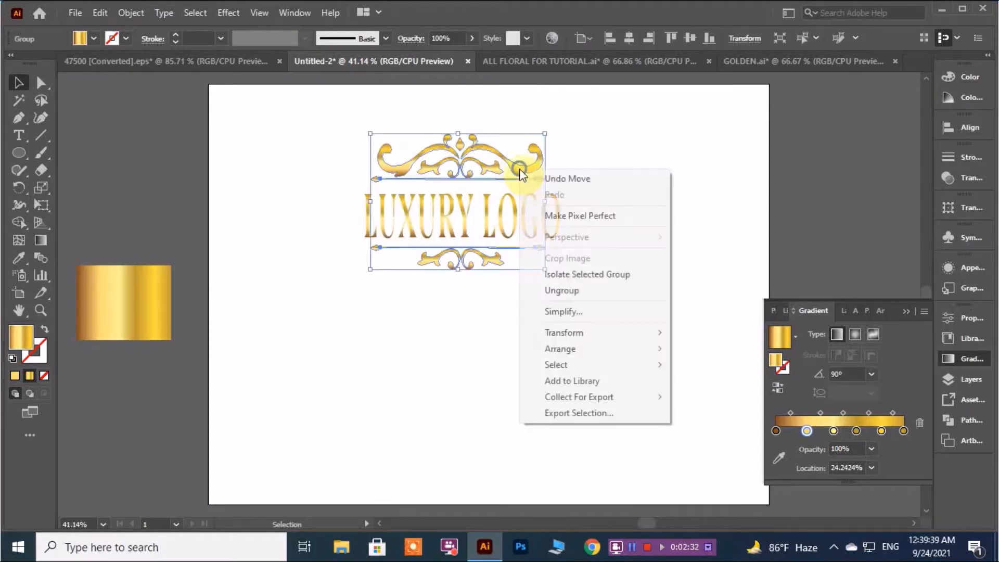
pyautogui.click(577, 292)
pyautogui.click(643, 229)
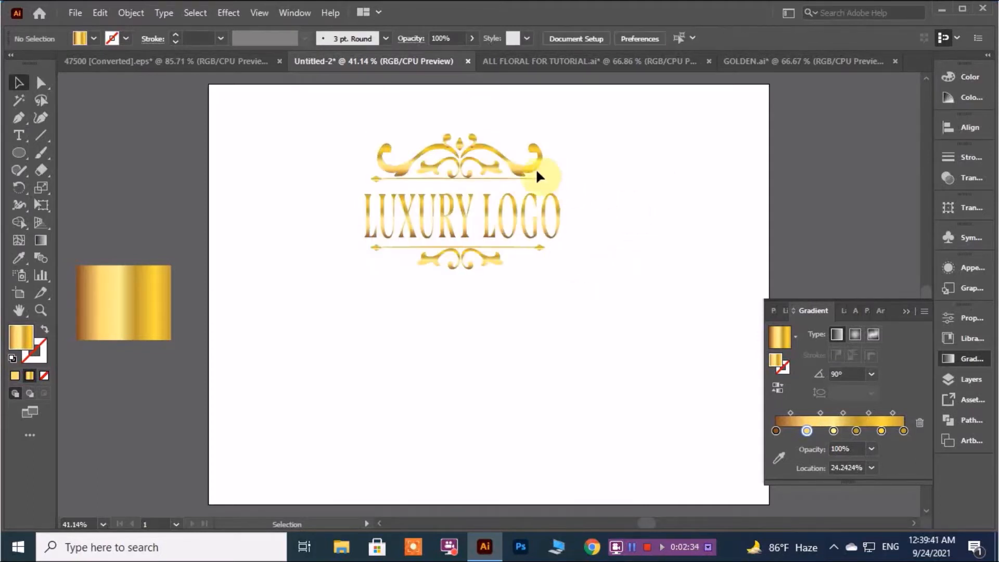
# Reverse the gold gradient of the upper floral ornament and deselect it.
pyautogui.click(515, 168)
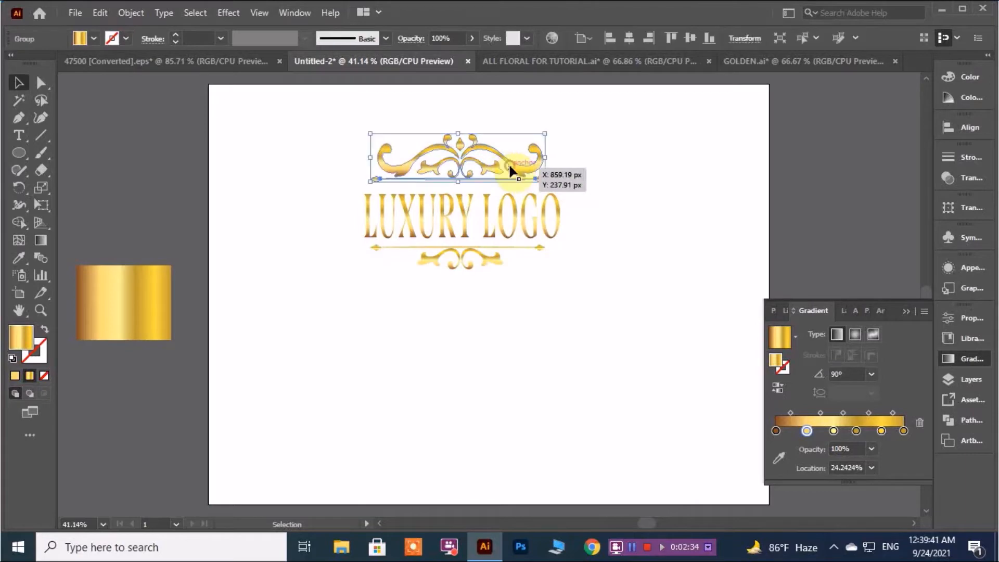
pyautogui.click(777, 389)
pyautogui.click(596, 324)
# Try reversing the gold gradient of the lower floral ornament.
pyautogui.click(458, 262)
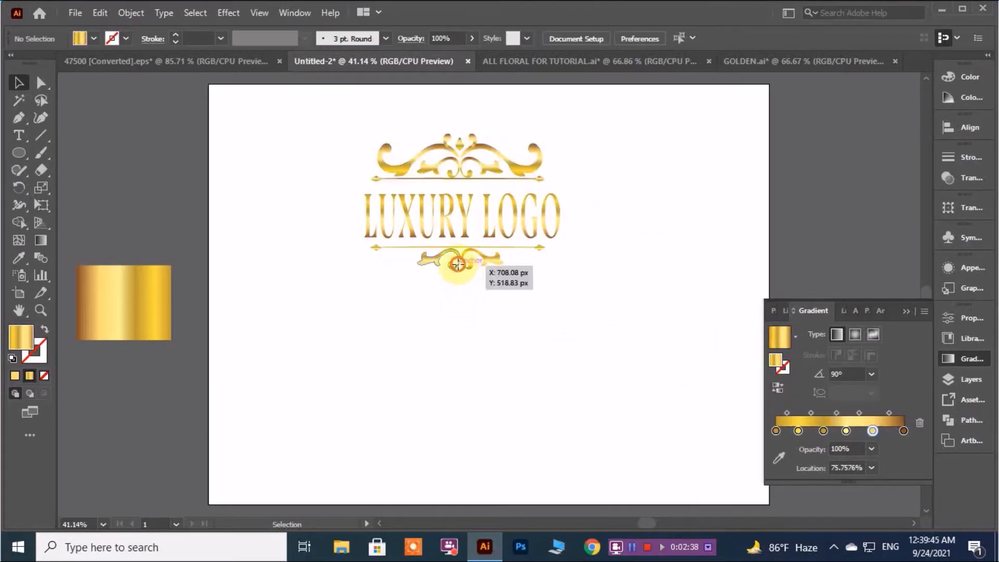
pyautogui.click(778, 389)
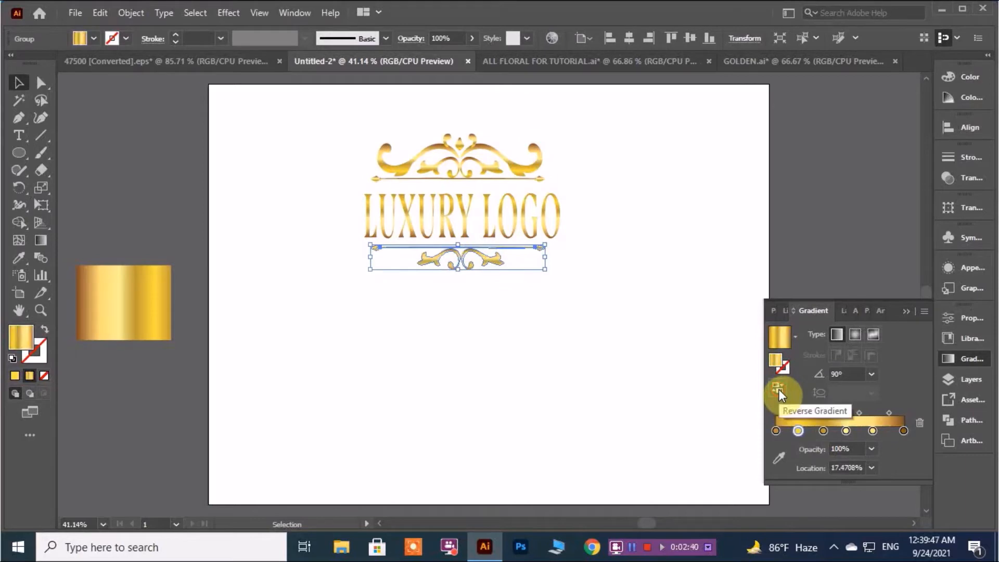
pyautogui.click(535, 349)
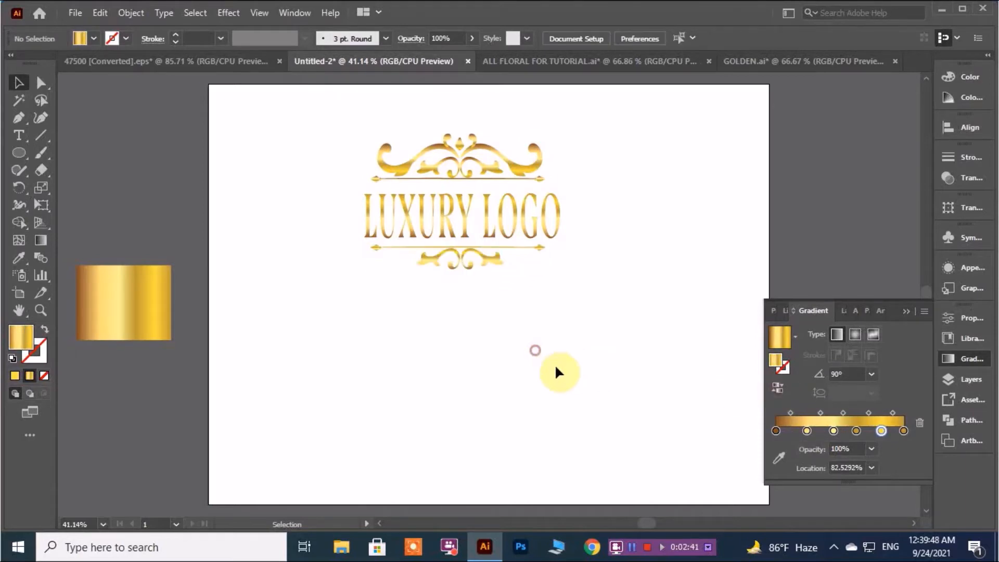
# Move the light gold stop nearest the brown end of the lower floral ornament's gradient to about 31.5%.
pyautogui.click(496, 263)
pyautogui.moveTo(807, 432); pyautogui.dragTo(817, 430)
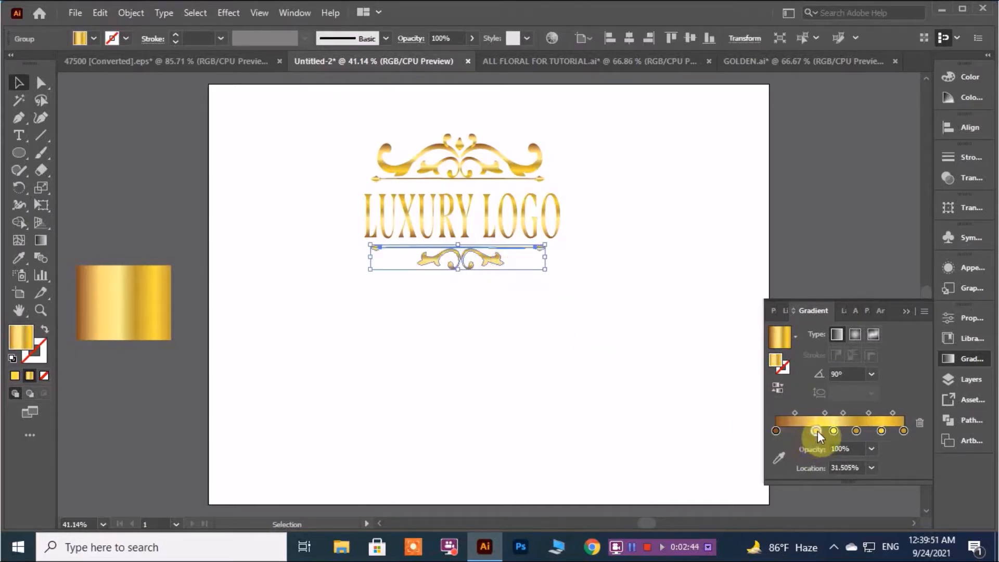
pyautogui.click(554, 373)
# Shift the light gold stop of the upper ornament's gradient away from the brown end and set the midpoint between them to about 43%.
pyautogui.moveTo(475, 156); pyautogui.dragTo(451, 157)
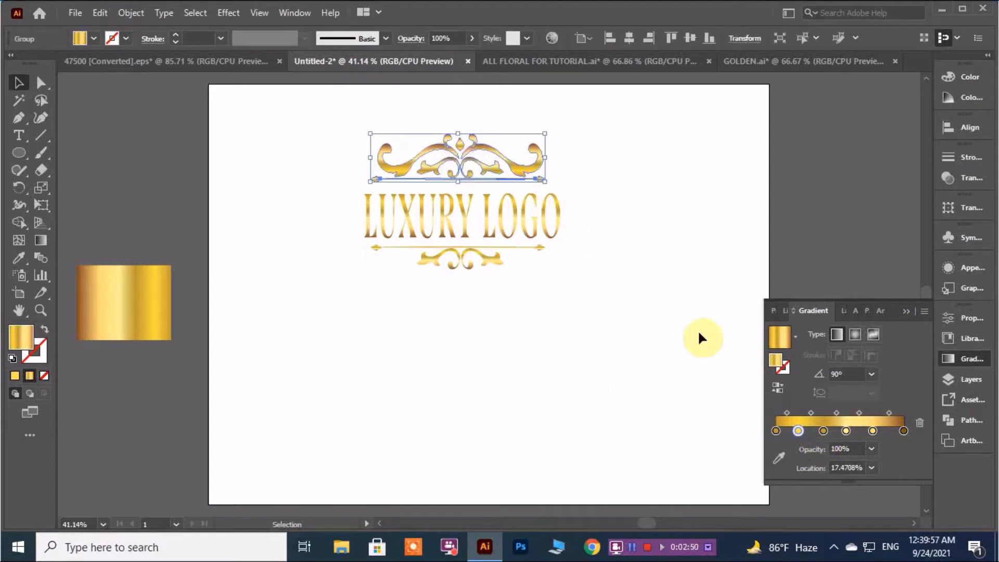
pyautogui.moveTo(871, 430); pyautogui.dragTo(881, 414)
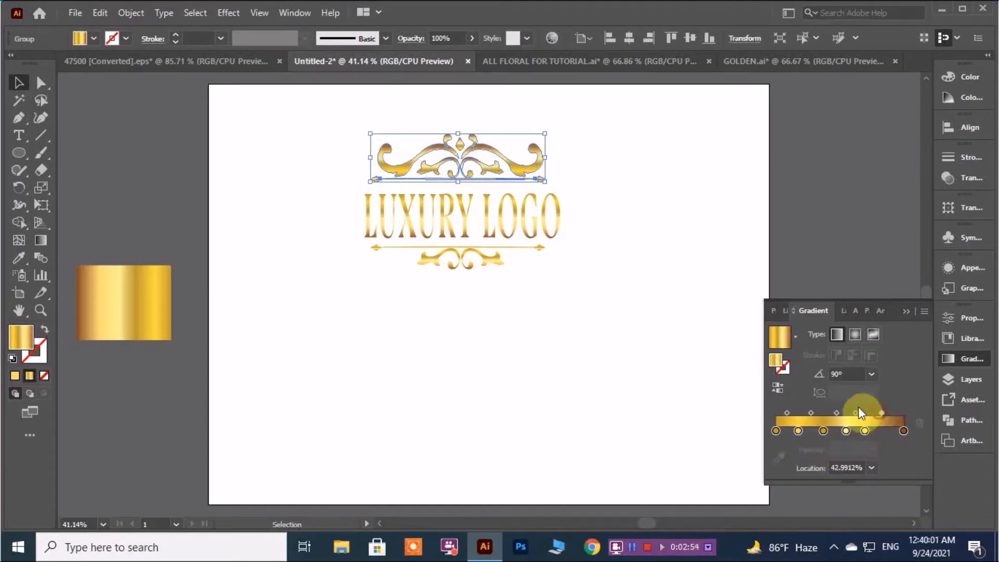
pyautogui.click(607, 368)
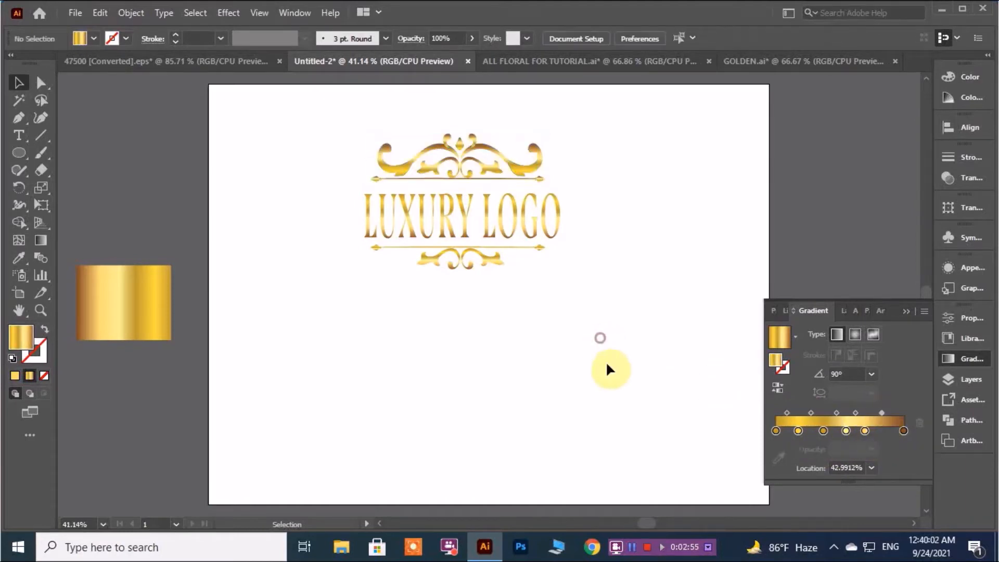
# Set the midpoint beside the brown end of the lower floral ornament's gradient to about 67%.
pyautogui.click(477, 253)
pyautogui.moveTo(794, 413); pyautogui.dragTo(804, 412)
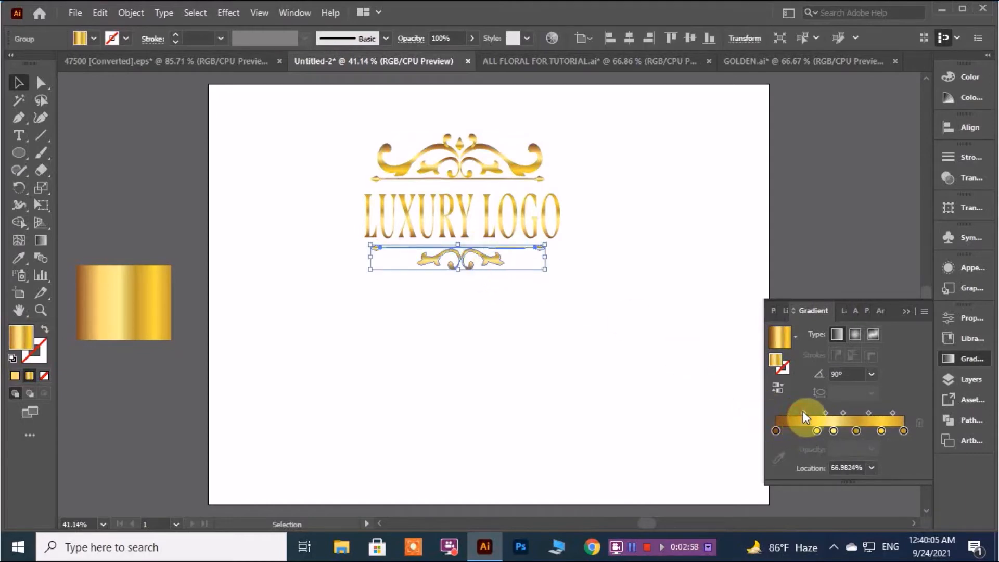
pyautogui.click(527, 343)
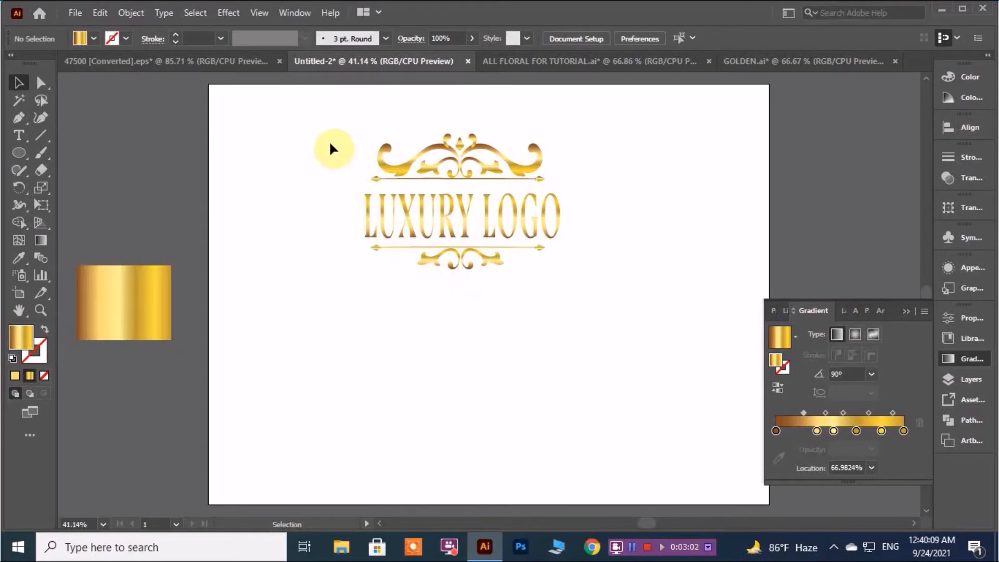
# Examine the colour of the brown end stop in the LUXURY LOGO lettering's gradient.
pyautogui.click(430, 216)
pyautogui.click(613, 299)
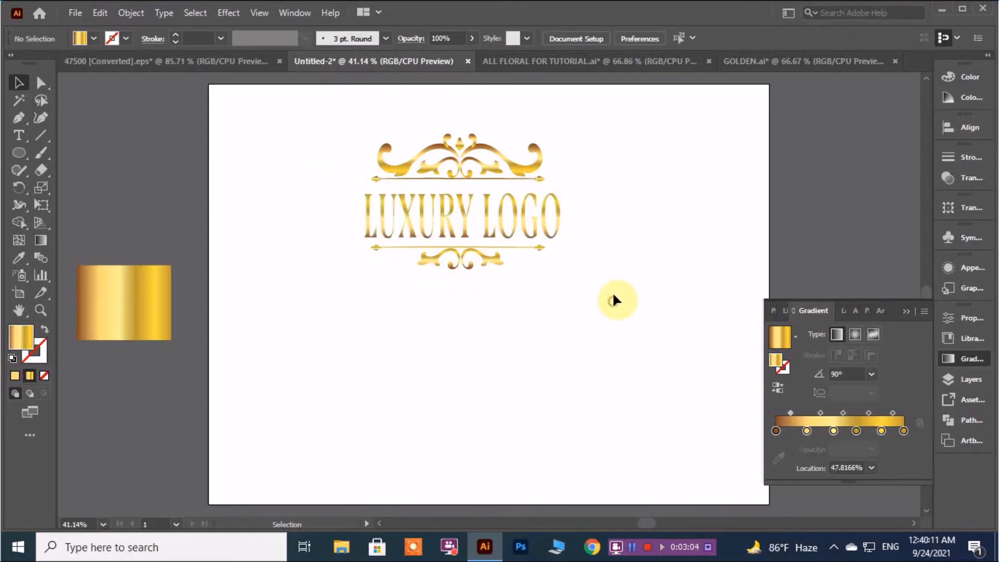
pyautogui.click(526, 206)
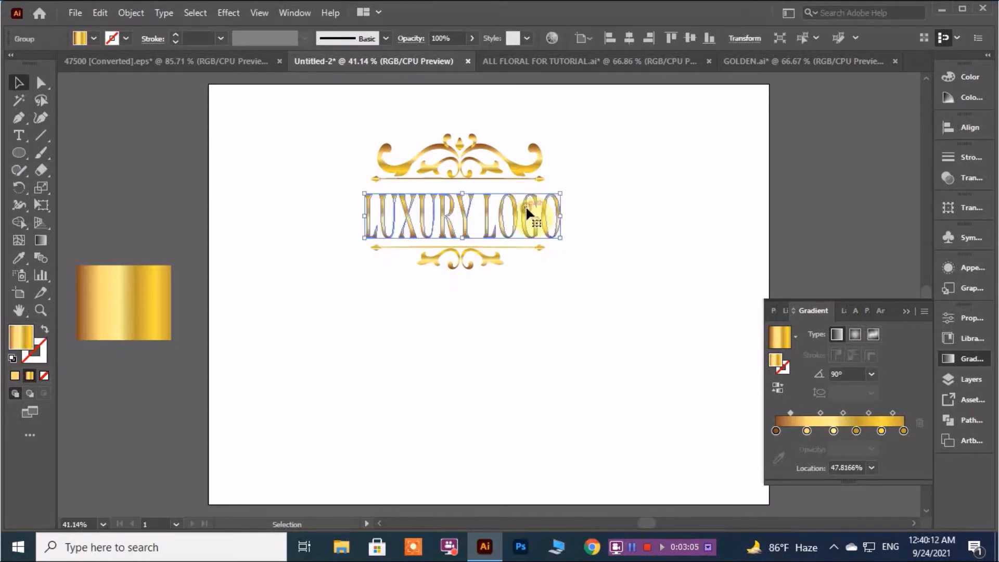
pyautogui.doubleClick(776, 430)
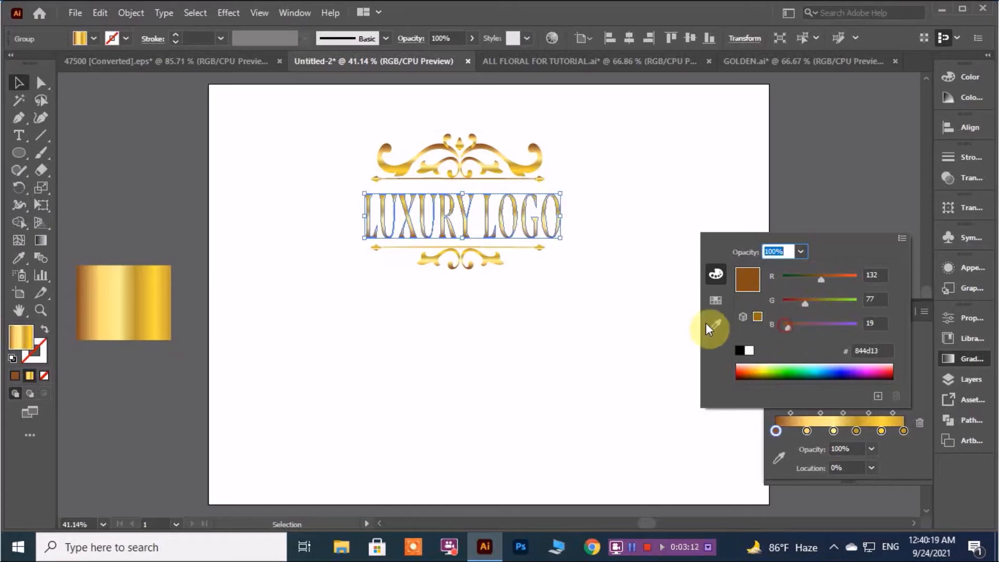
pyautogui.click(620, 315)
pyautogui.click(629, 318)
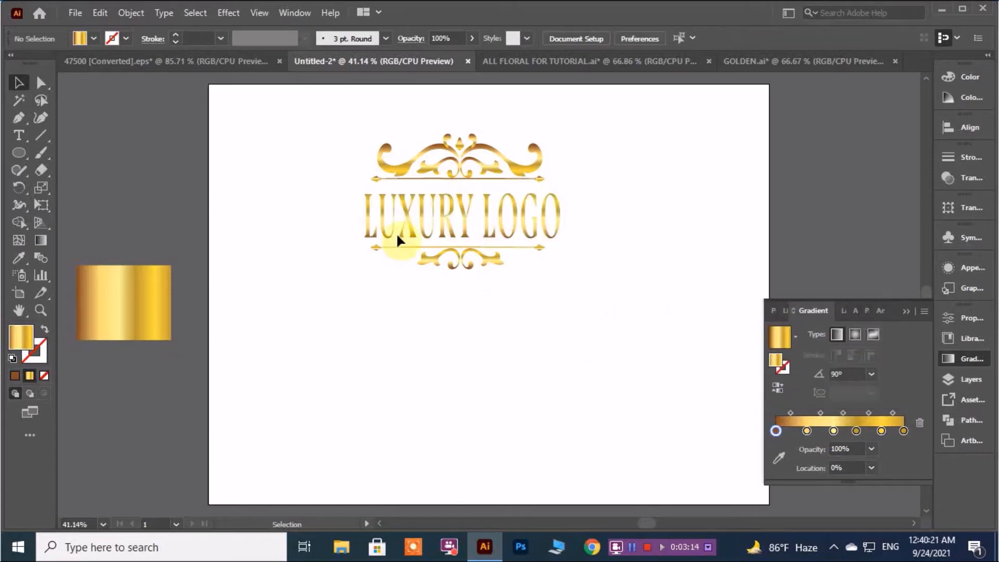
# Group the upper and lower floral ornaments into one frame and deselect it.
pyautogui.click(405, 167)
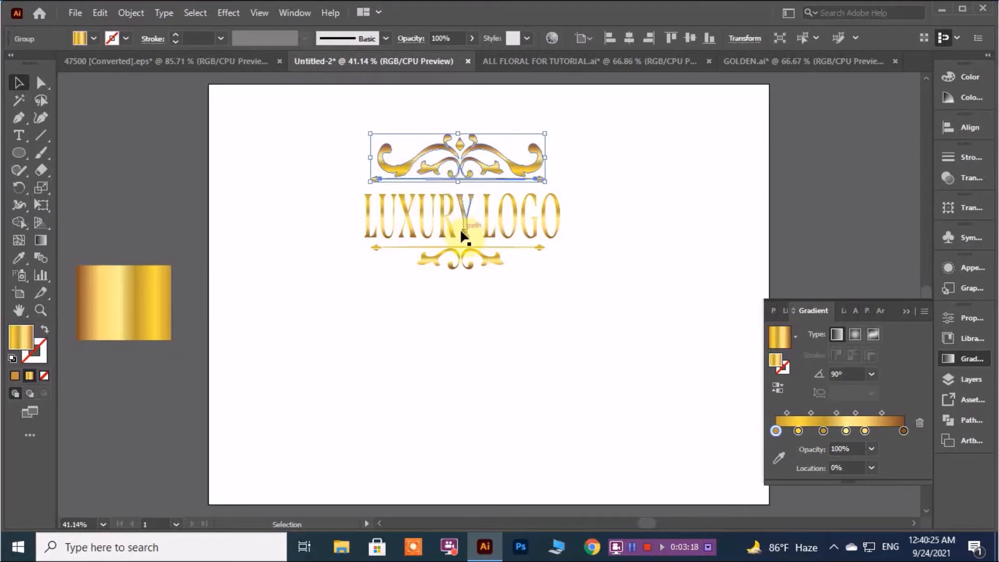
pyautogui.keyDown('shift'); pyautogui.click(468, 261); pyautogui.keyUp('shift')
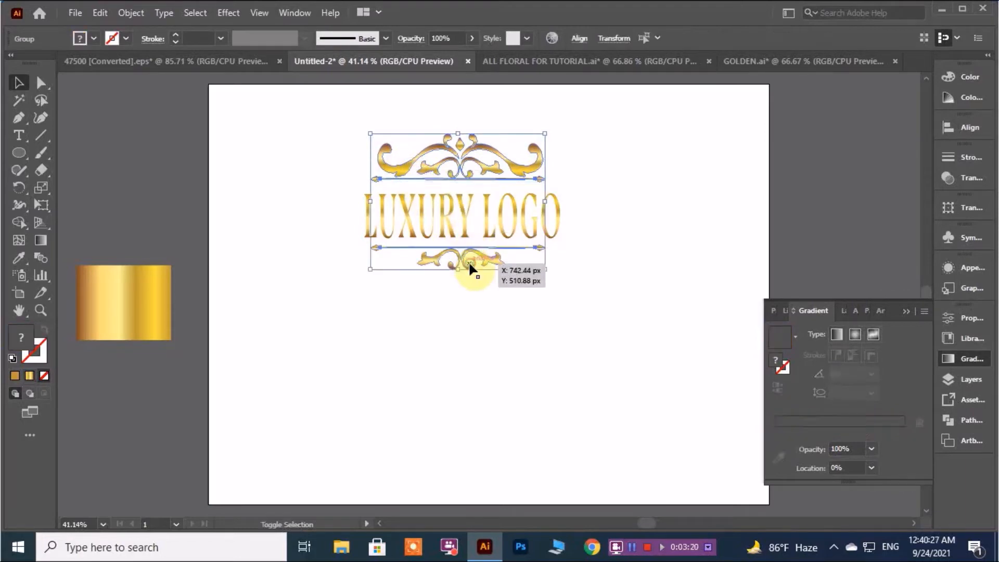
pyautogui.rightClick(460, 257)
pyautogui.click(520, 368)
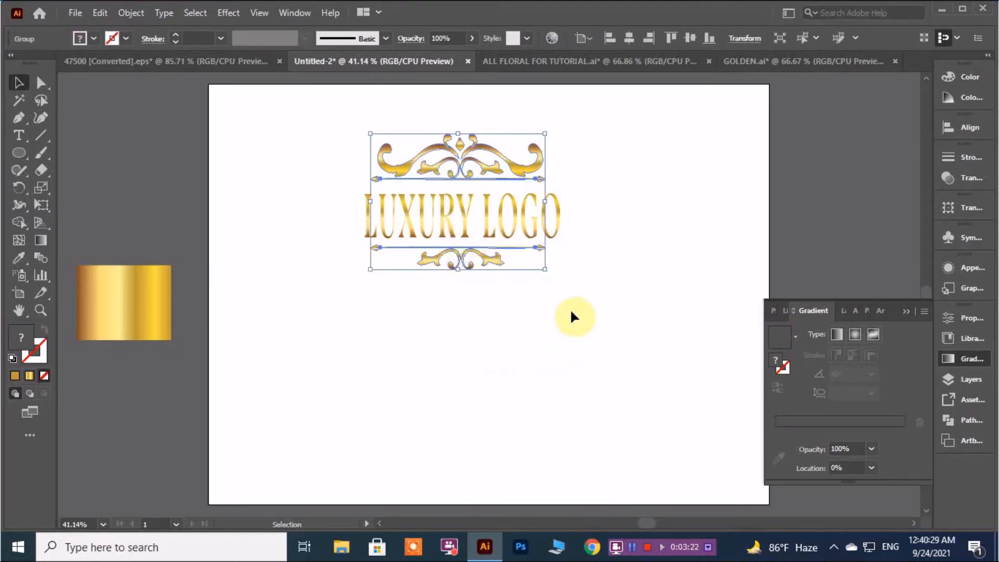
pyautogui.click(570, 311)
# Enlarge the grouped ornament frame about its centre until it is wider than the LUXURY LOGO lettering.
pyautogui.click(499, 267)
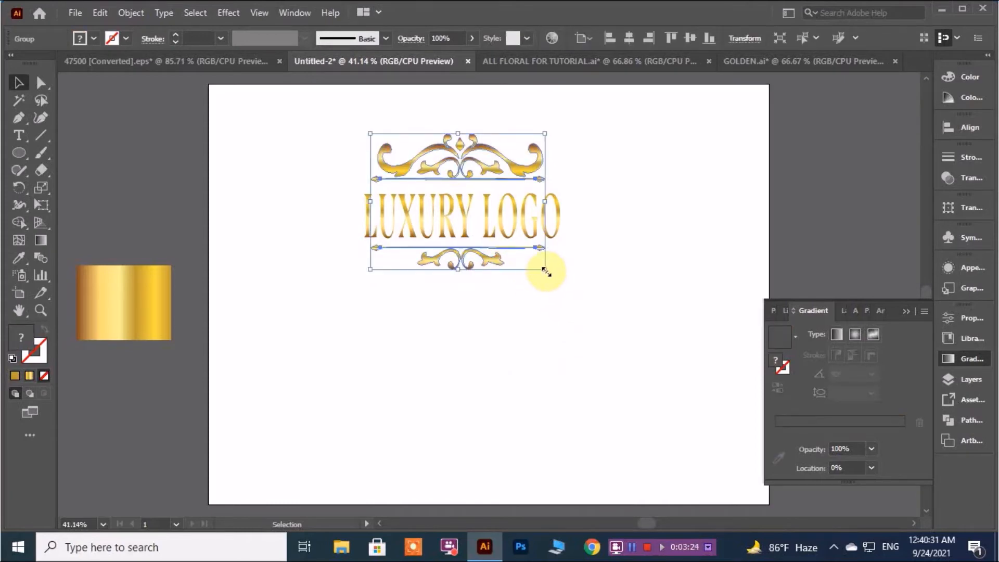
pyautogui.moveTo(545, 271); pyautogui.dragTo(590, 288)
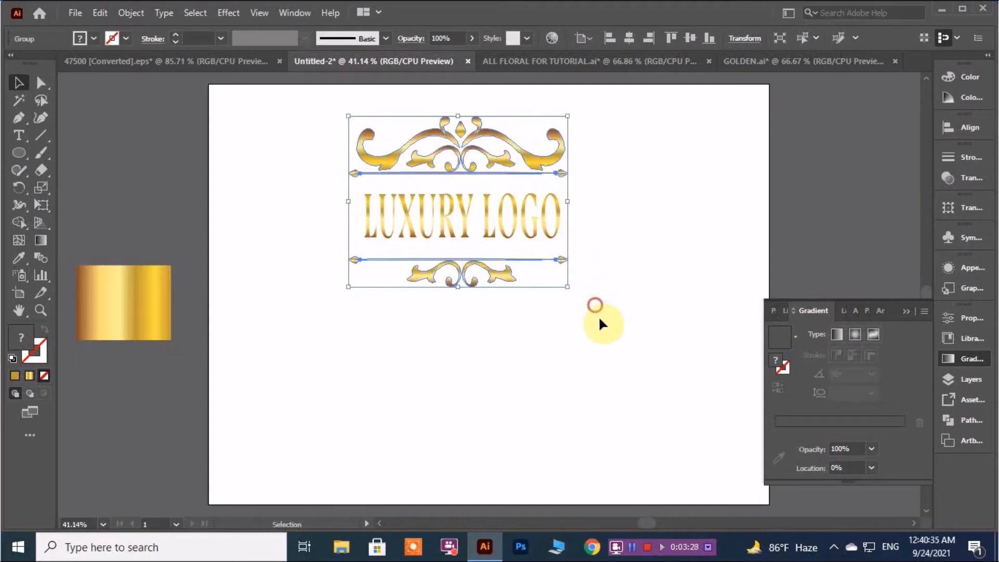
pyautogui.click(594, 305)
# Centre the ornament frame and the LUXURY LOGO lettering horizontally on each other and group them into one logo.
pyautogui.moveTo(307, 113); pyautogui.dragTo(585, 287)
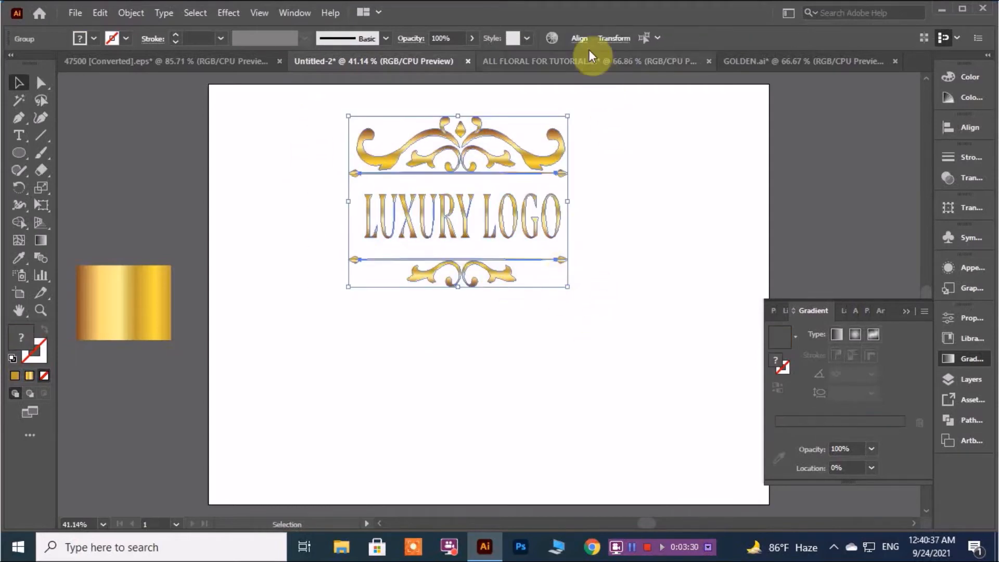
pyautogui.click(578, 39)
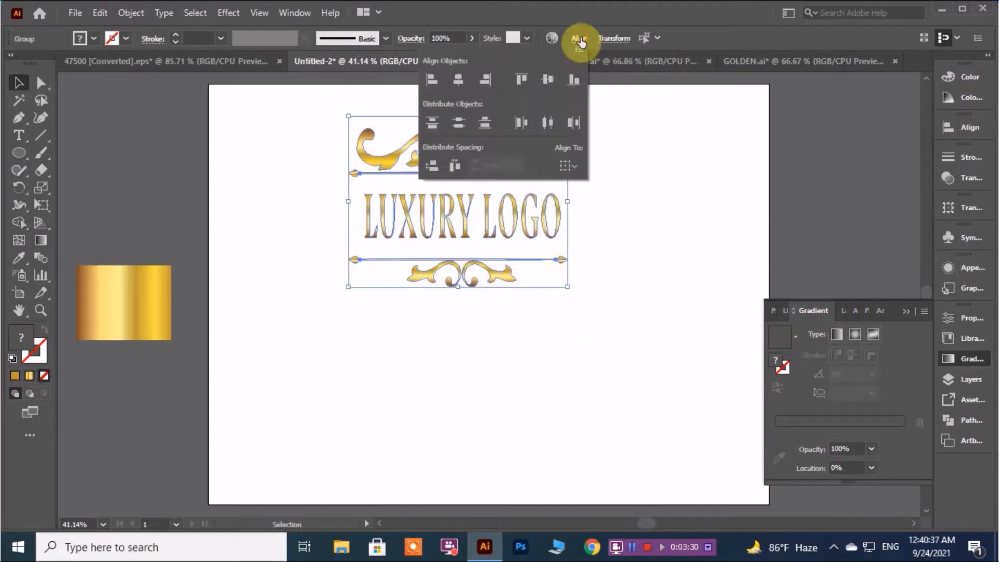
pyautogui.click(460, 82)
pyautogui.click(621, 214)
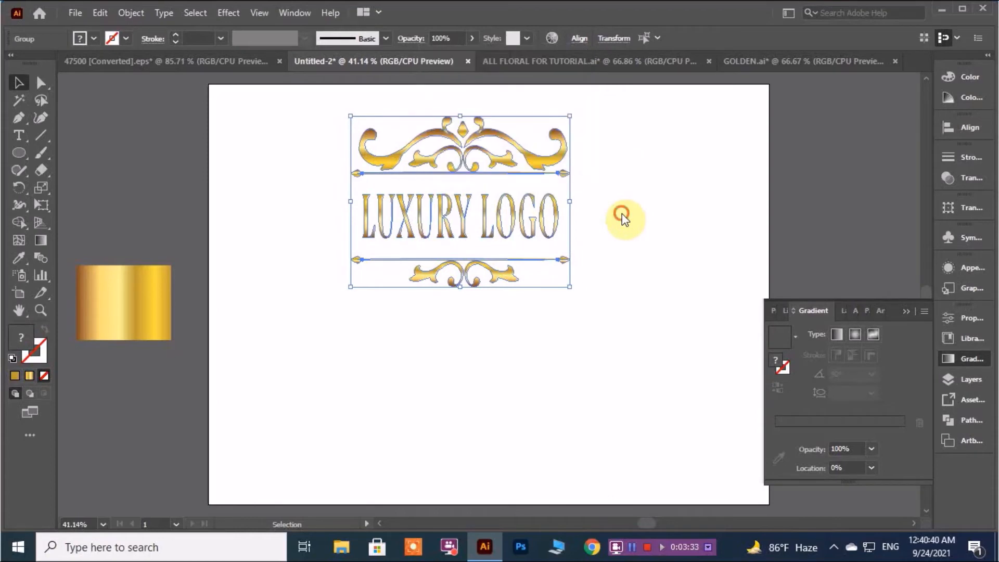
pyautogui.rightClick(485, 239)
pyautogui.click(539, 362)
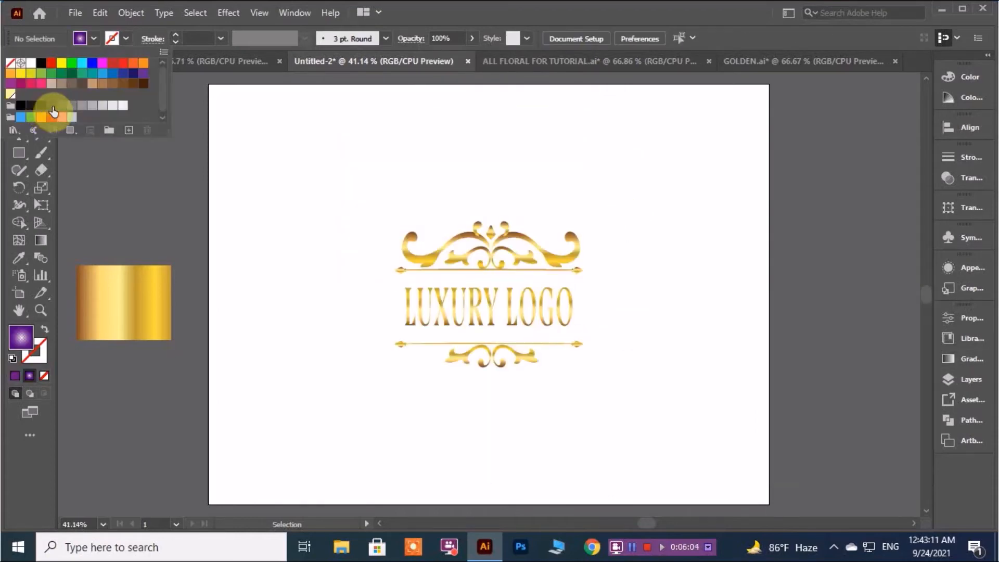
# Draw a dark grey rectangle without stroke covering the whole artboard.
pyautogui.click(52, 108)
pyautogui.click(217, 89)
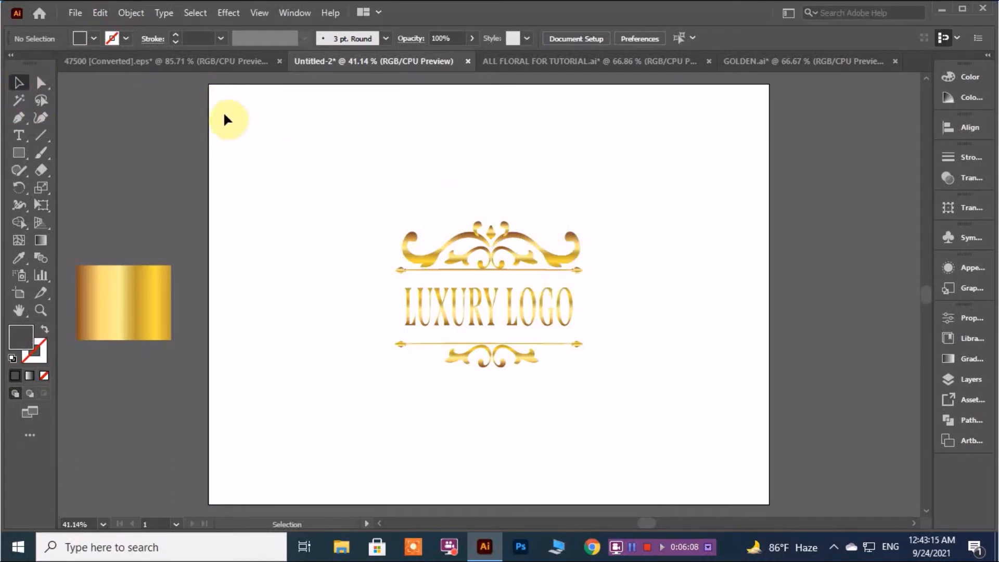
pyautogui.click(18, 152)
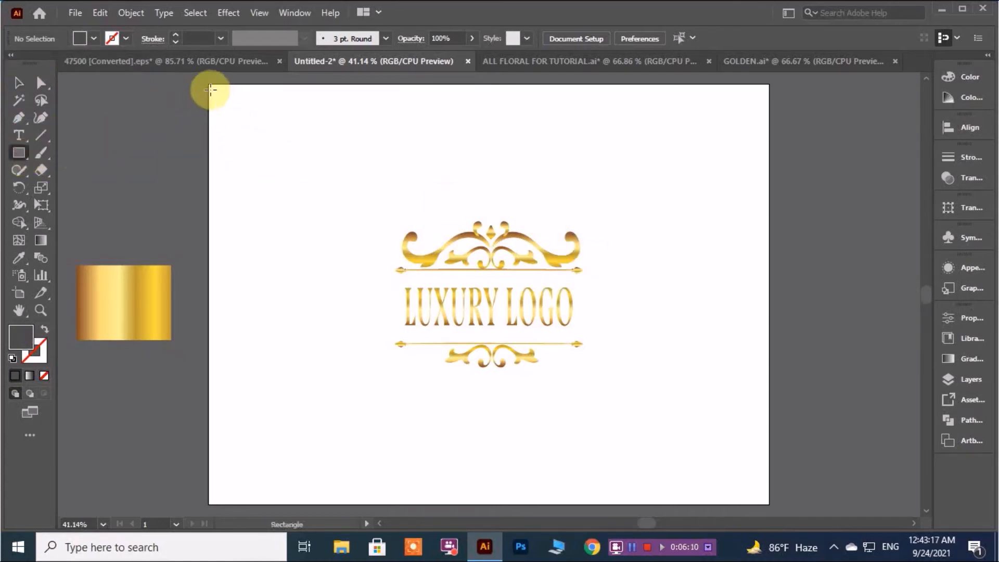
pyautogui.moveTo(207, 87); pyautogui.dragTo(771, 503)
pyautogui.moveTo(486, 86); pyautogui.dragTo(488, 154)
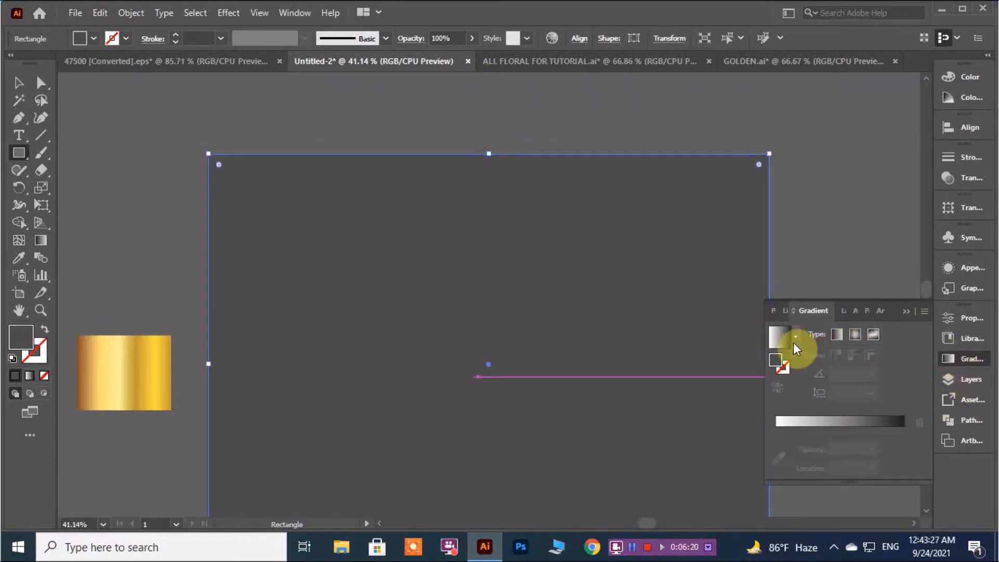
# Fill the artboard-sized rectangle with a radial white-to-black gradient and set its midpoint to about 23%.
pyautogui.click(783, 337)
pyautogui.click(854, 334)
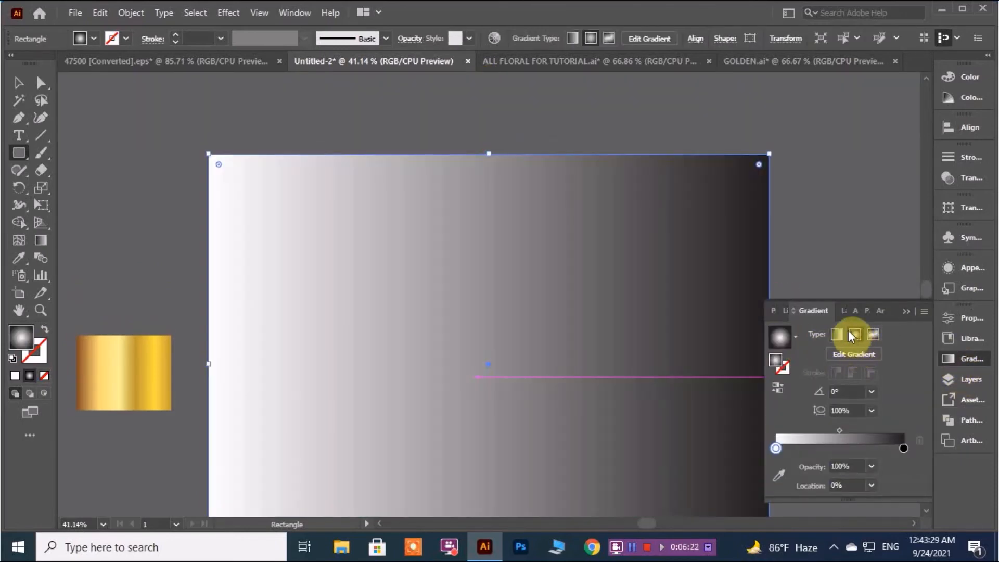
pyautogui.scroll(-2, 838, 286)
pyautogui.moveTo(839, 432); pyautogui.dragTo(805, 428)
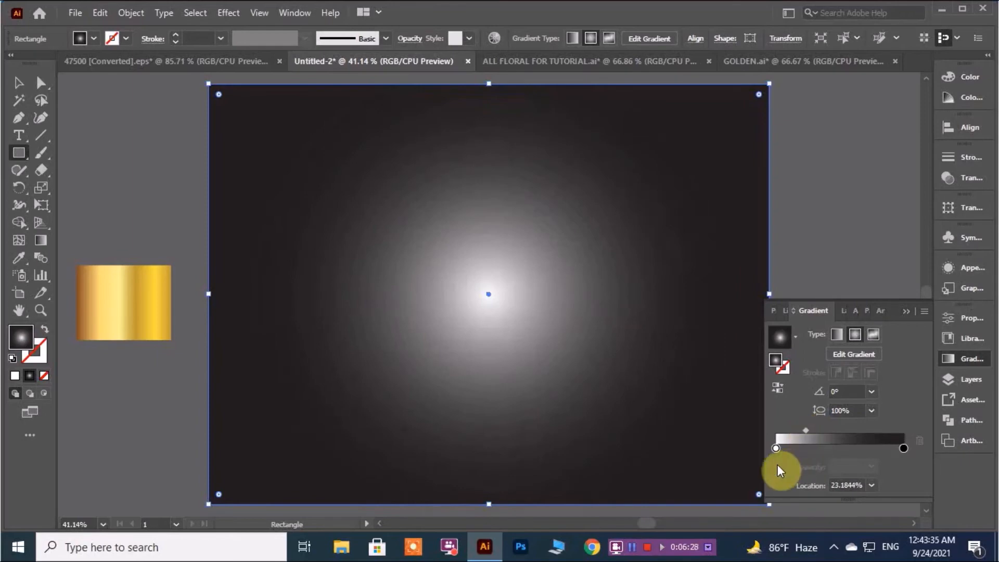
# Change the white centre stop of the background rectangle's radial gradient to a dark grey swatch.
pyautogui.doubleClick(774, 448)
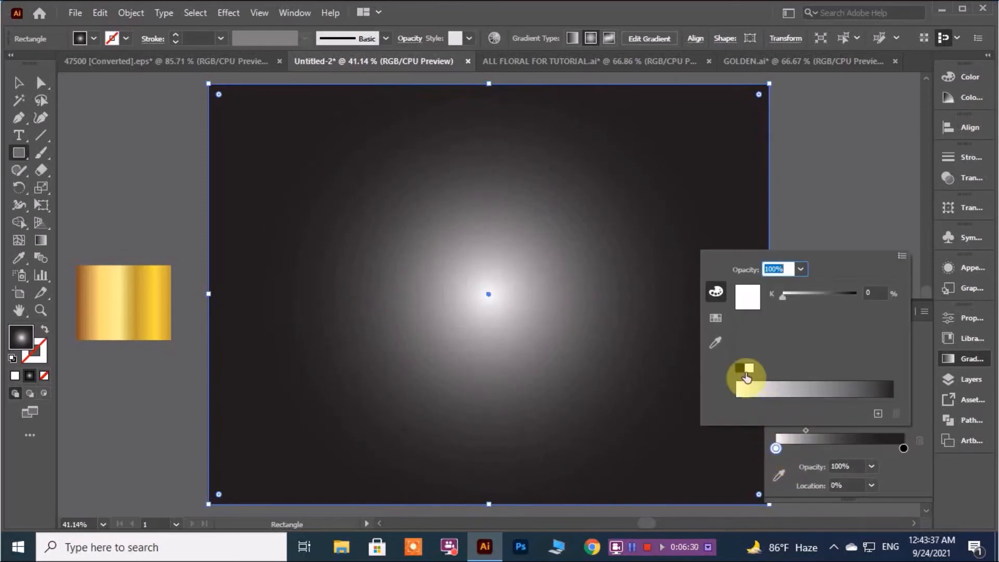
pyautogui.click(715, 317)
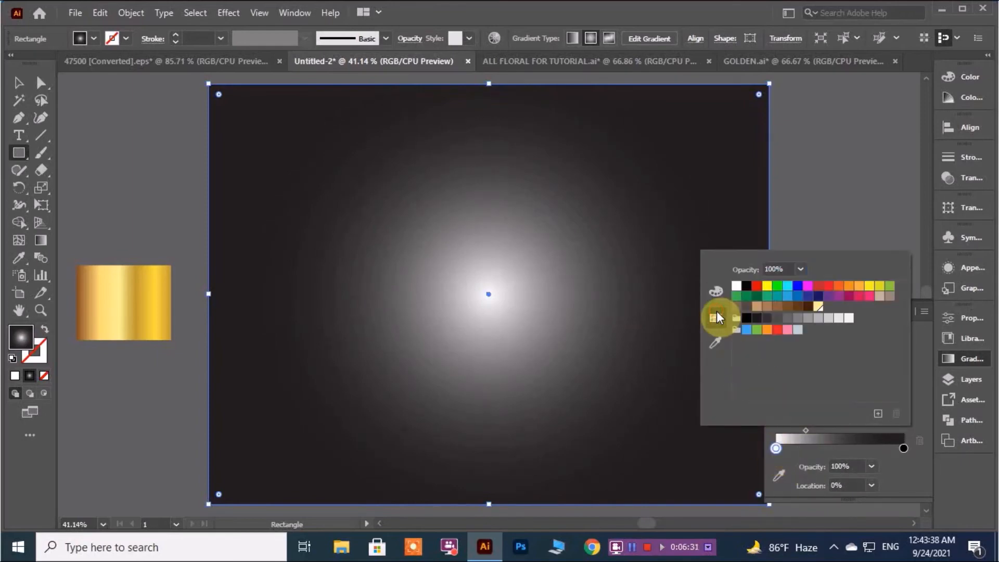
pyautogui.click(776, 318)
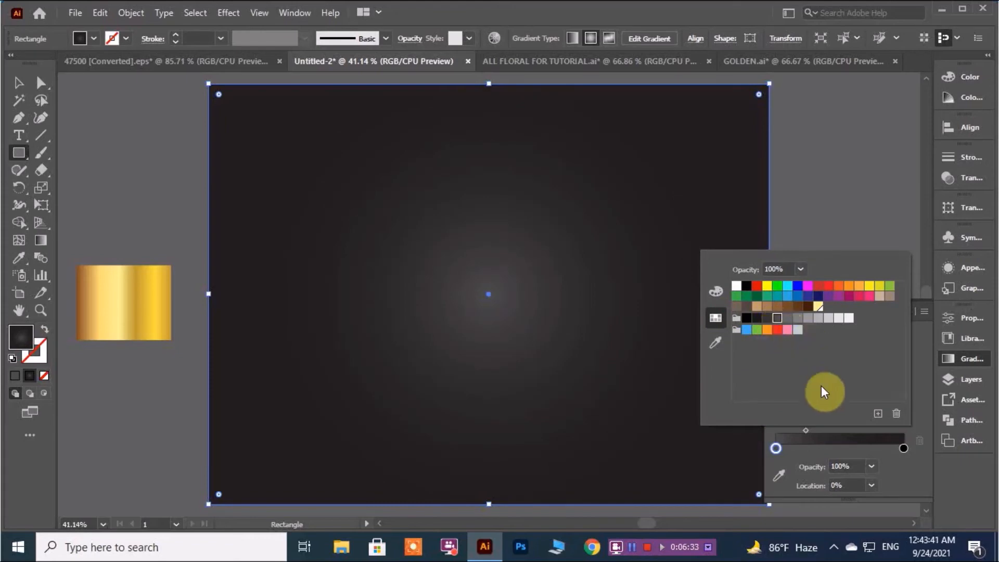
pyautogui.click(806, 430)
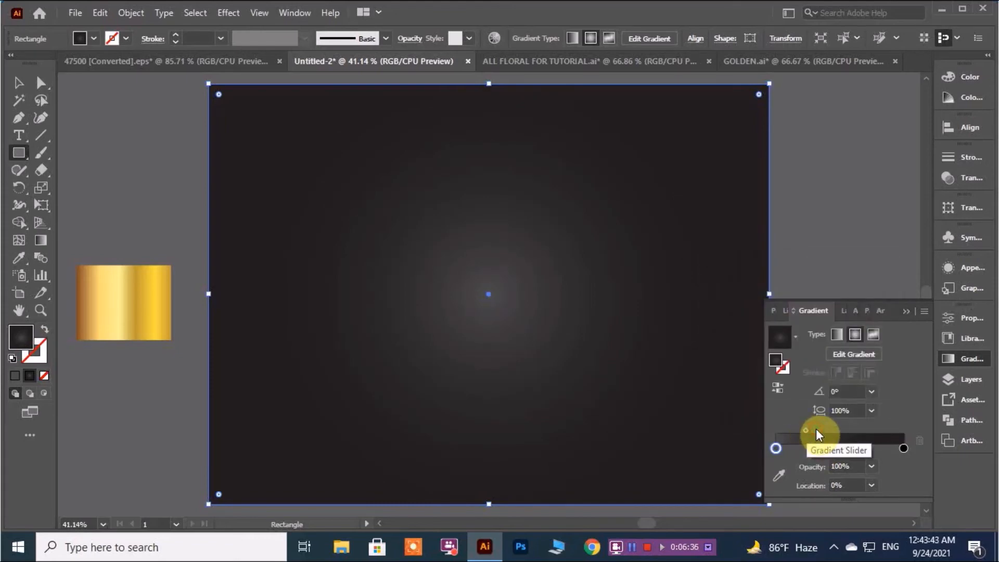
# Set the midpoint of the background rectangle's radial gradient to about 27%.
pyautogui.click(806, 429)
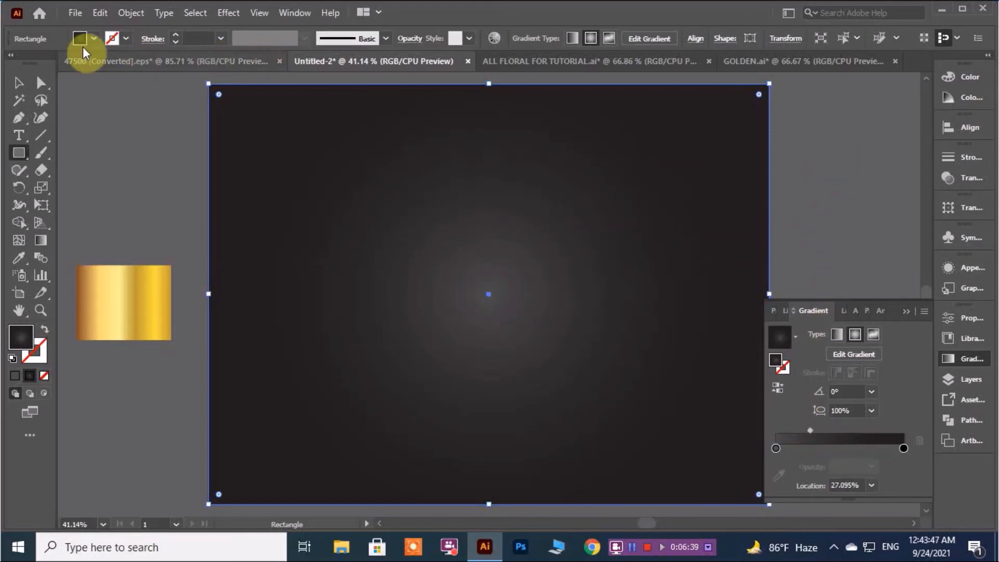
pyautogui.click(17, 83)
pyautogui.click(105, 117)
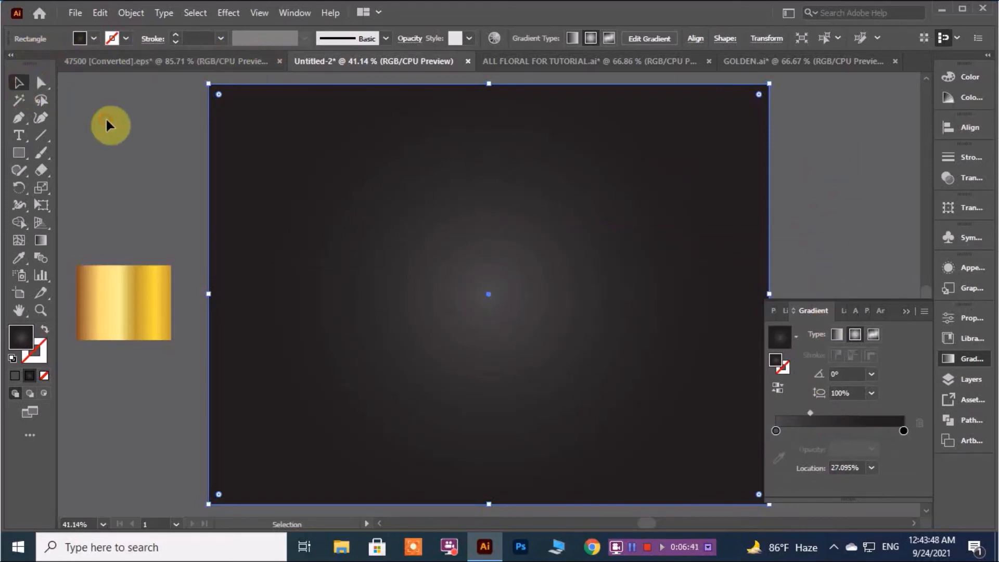
# Move the background rectangle down to uncover the logo group and bring the logo group to the front.
pyautogui.moveTo(482, 273); pyautogui.dragTo(502, 416)
pyautogui.moveTo(513, 295); pyautogui.dragTo(526, 353)
pyautogui.rightClick(482, 263)
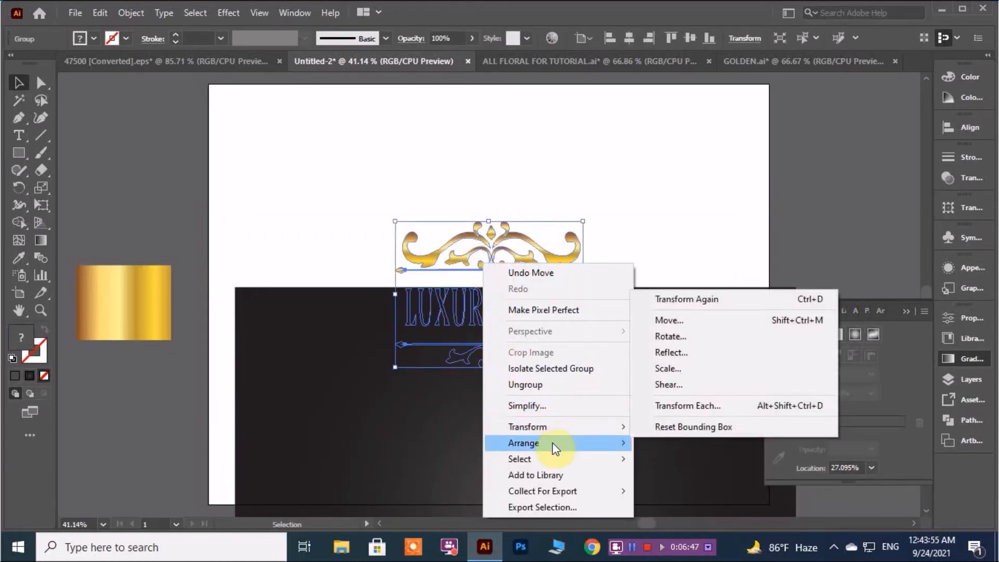
pyautogui.moveTo(616, 442)
pyautogui.click(659, 443)
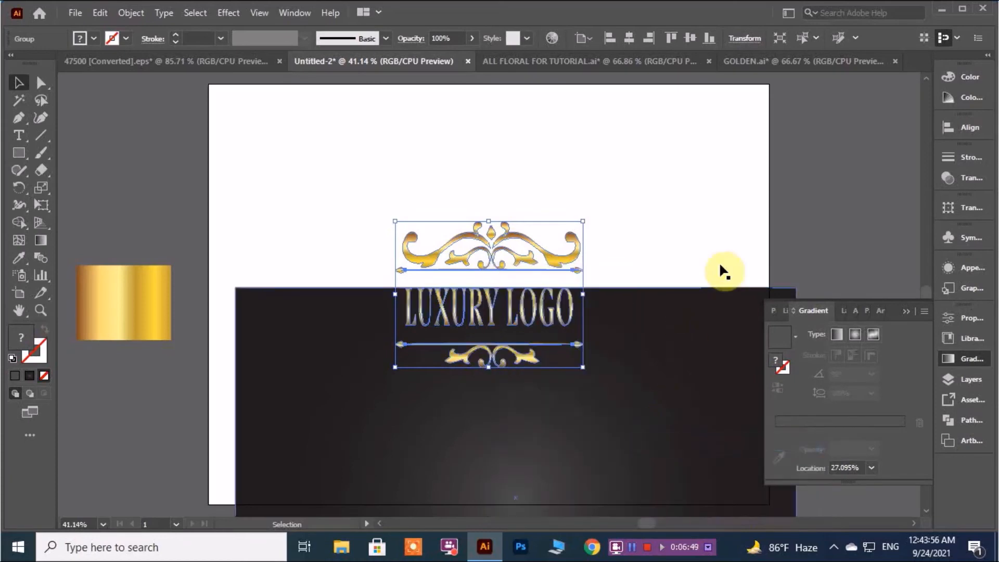
pyautogui.click(818, 218)
pyautogui.click(904, 314)
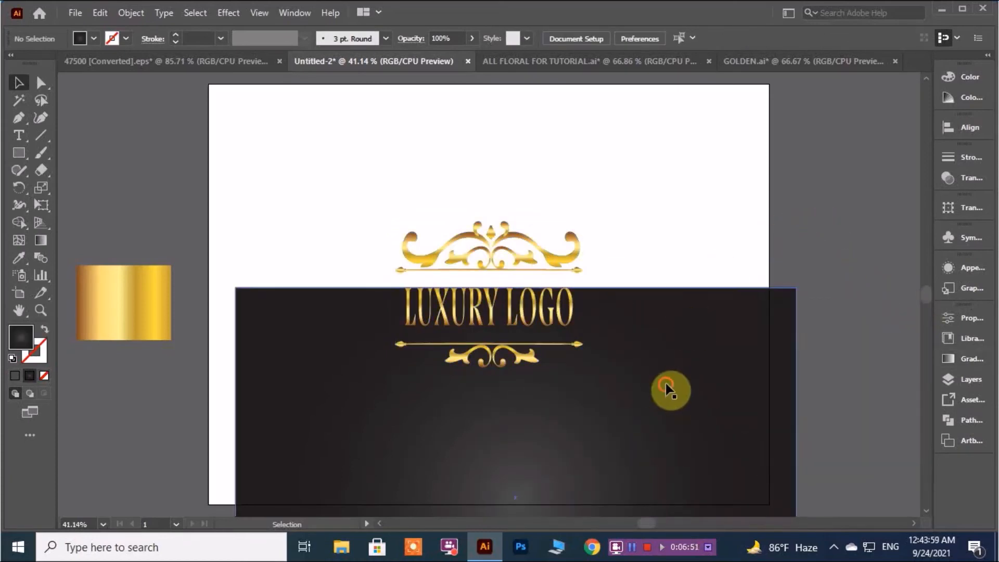
# Move the gradient rectangle back over the artboard behind the logo and centre it horizontally on the artboard.
pyautogui.moveTo(663, 380); pyautogui.dragTo(637, 180)
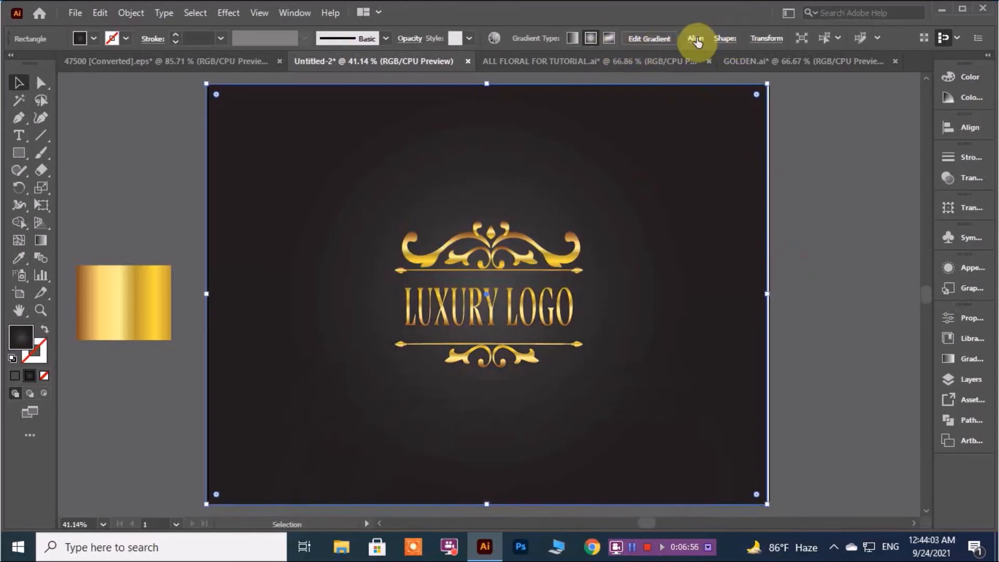
pyautogui.click(697, 41)
pyautogui.click(575, 80)
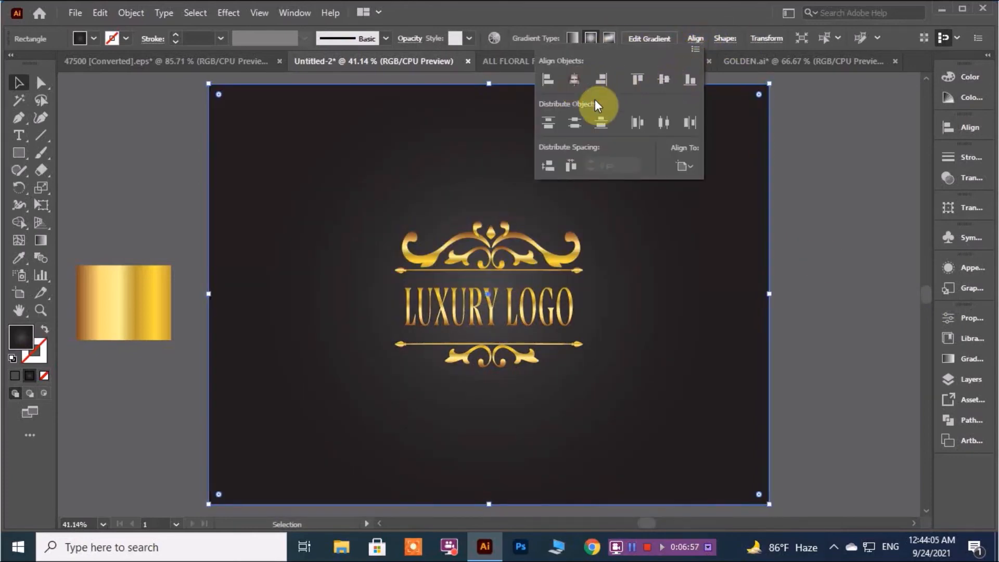
pyautogui.click(788, 246)
pyautogui.click(815, 258)
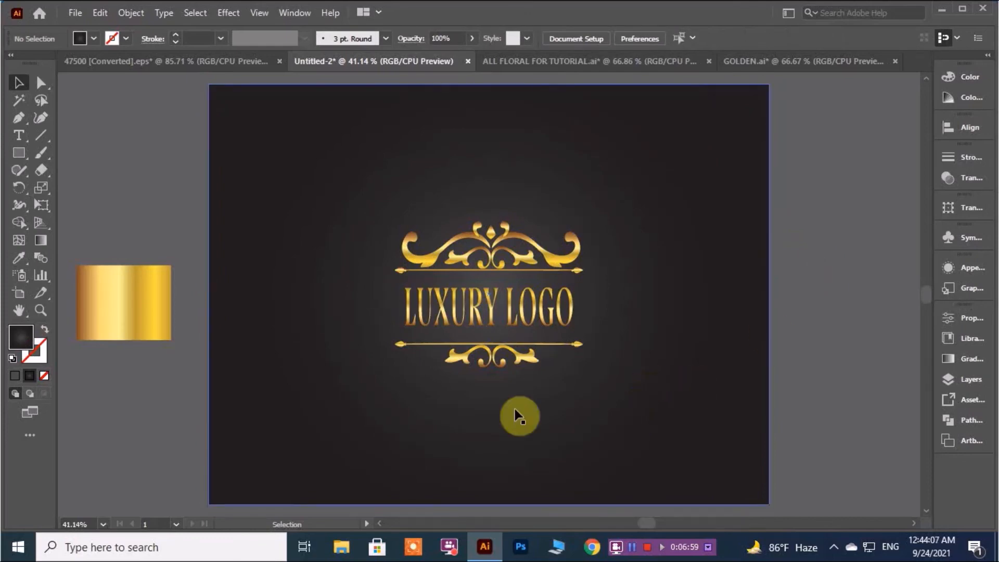
# Delete the gold gradient sample block beside the artboard.
pyautogui.moveTo(142, 306); pyautogui.dragTo(125, 129)
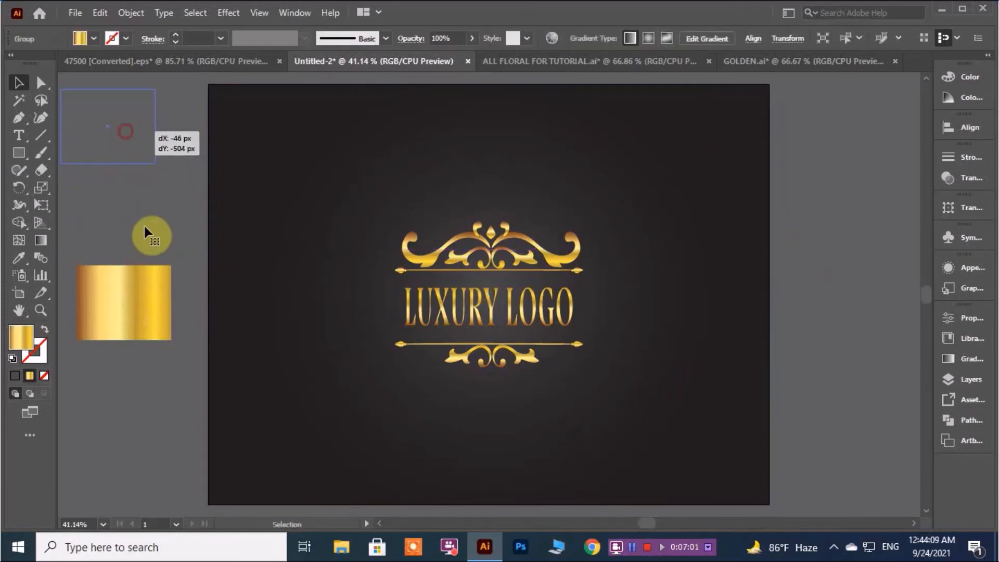
pyautogui.click(146, 241)
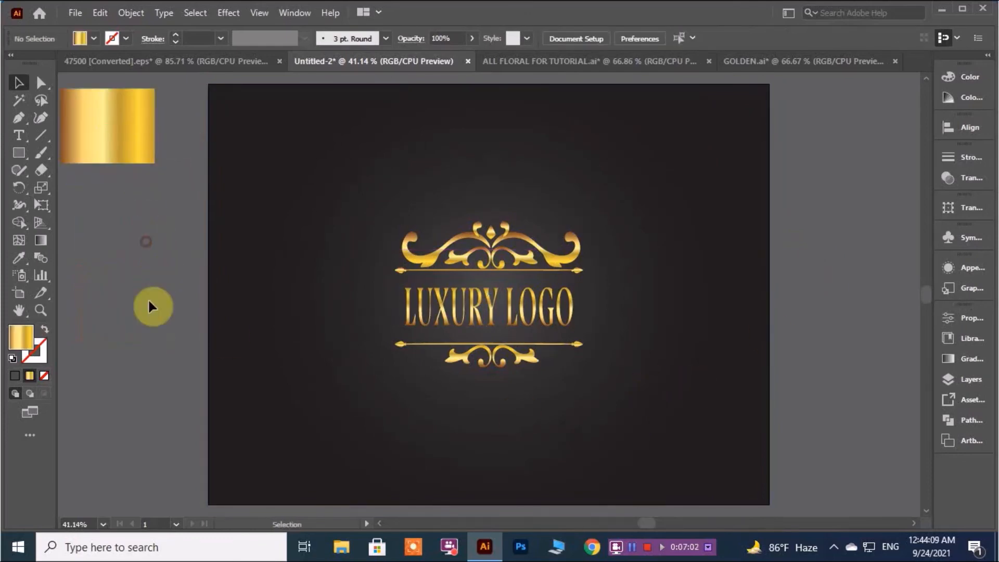
pyautogui.click(110, 127)
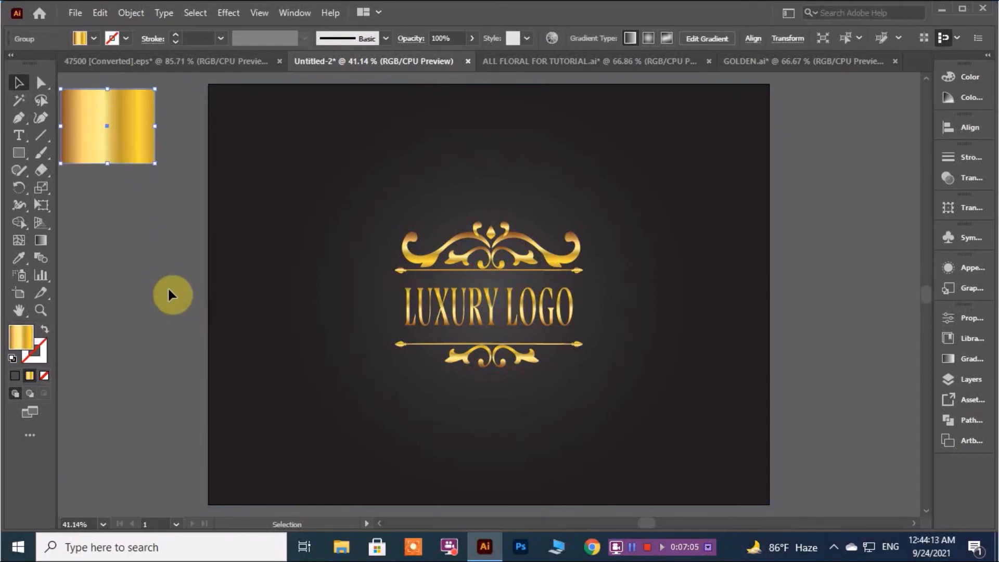
pyautogui.press('Delete')
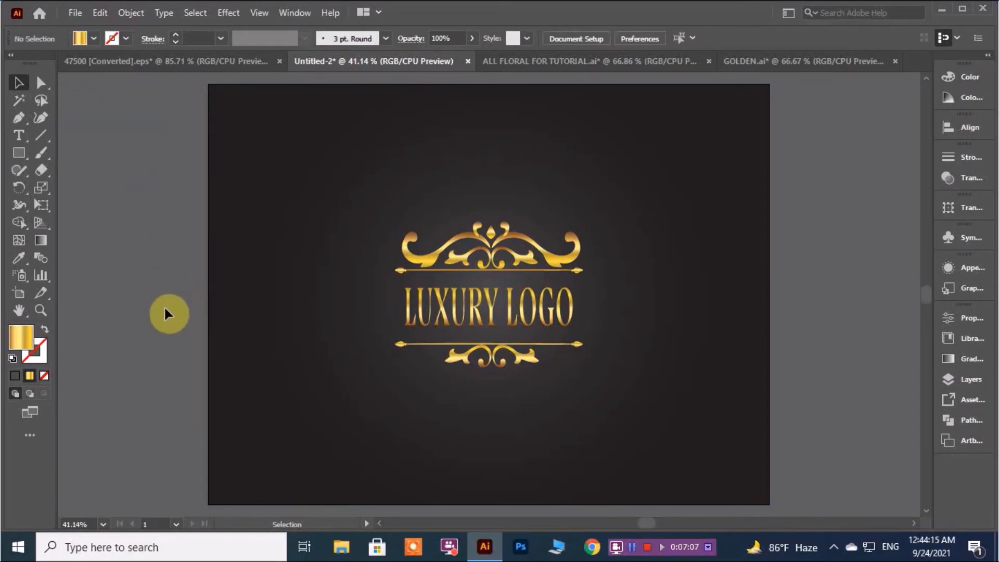
# Export the artwork to the Desktop as a PNG named LUXURY LOGO at High (300 ppi) with a transparent background colour.
pyautogui.click(75, 13)
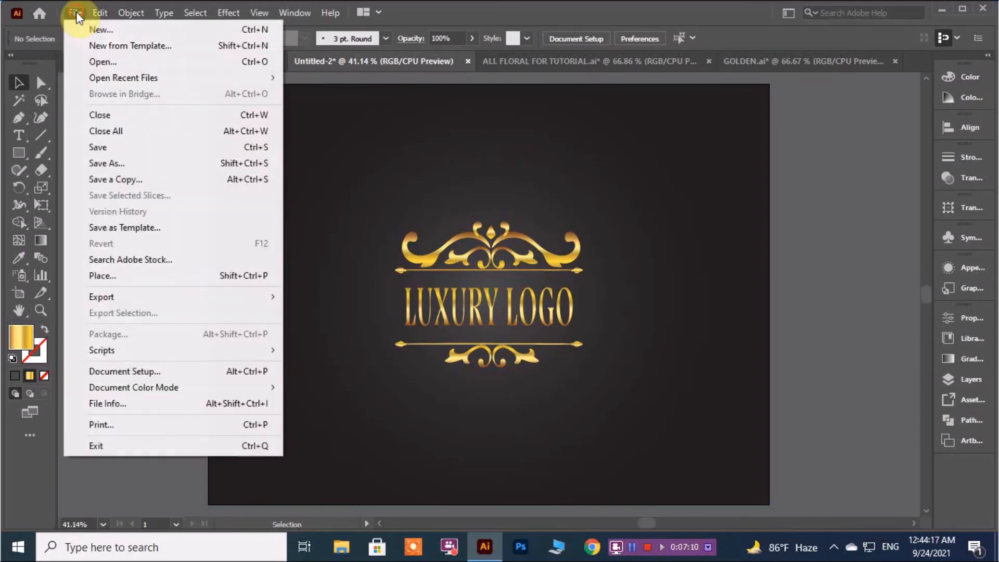
pyautogui.moveTo(133, 297)
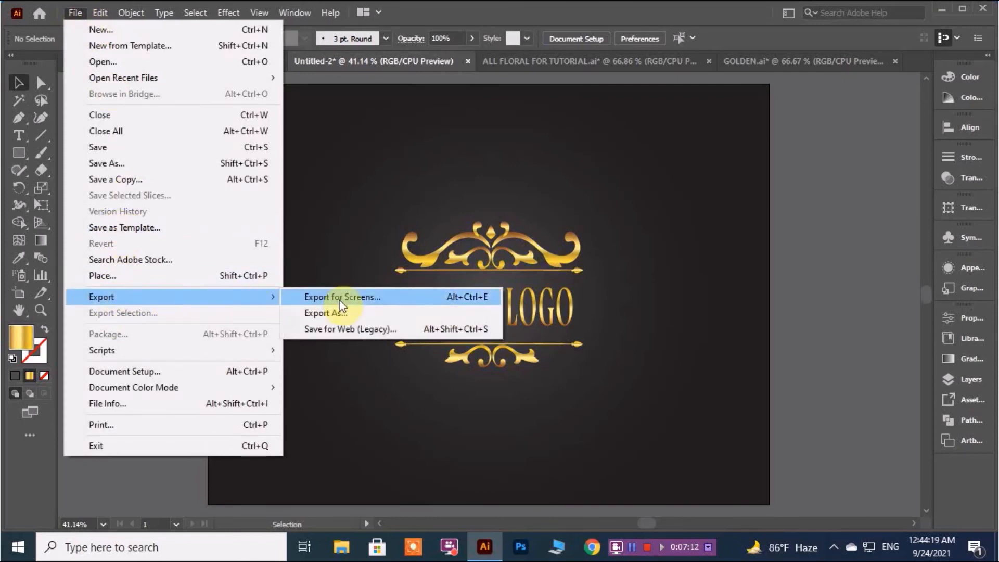
pyautogui.click(339, 311)
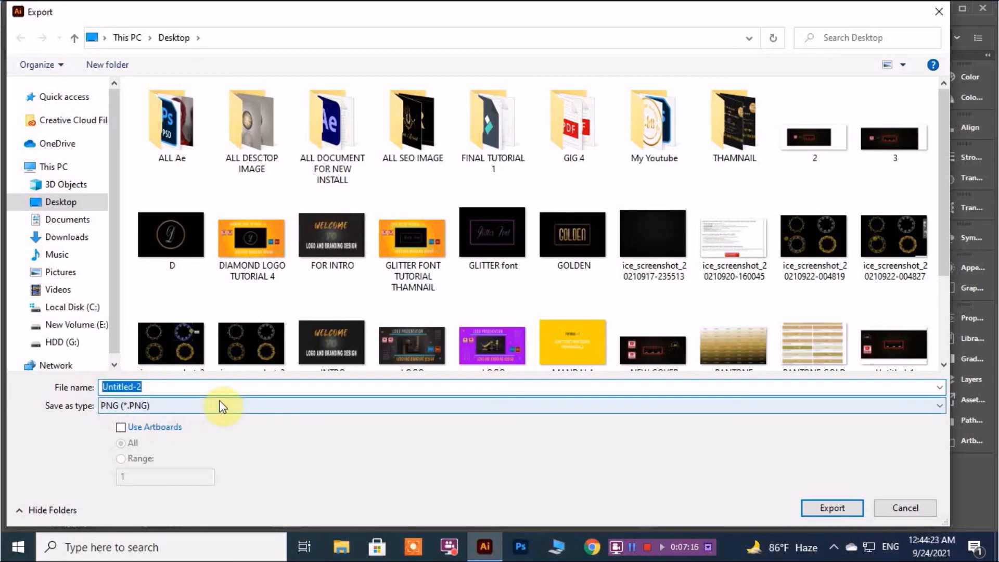
pyautogui.write('LU')
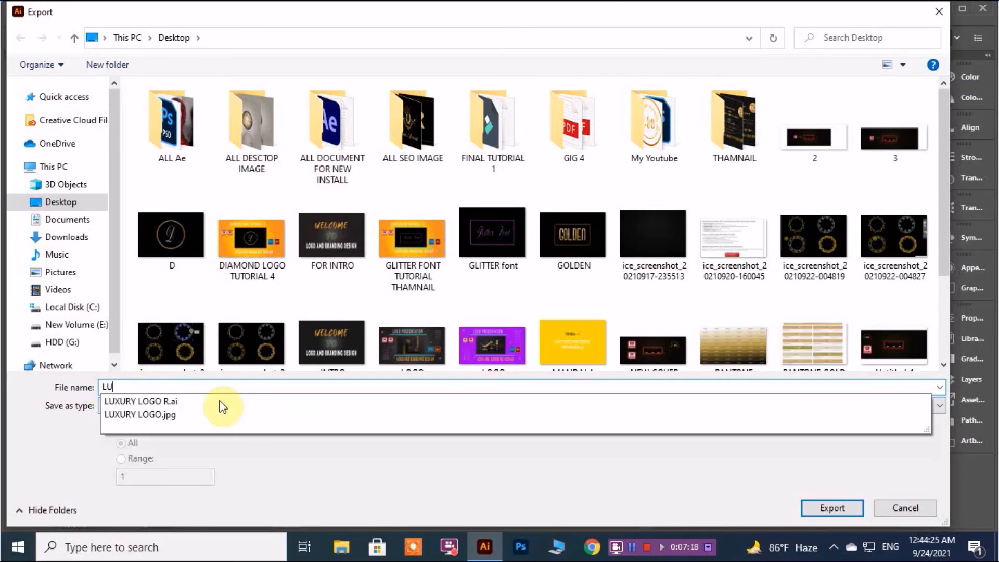
pyautogui.write('XURY LOGO')
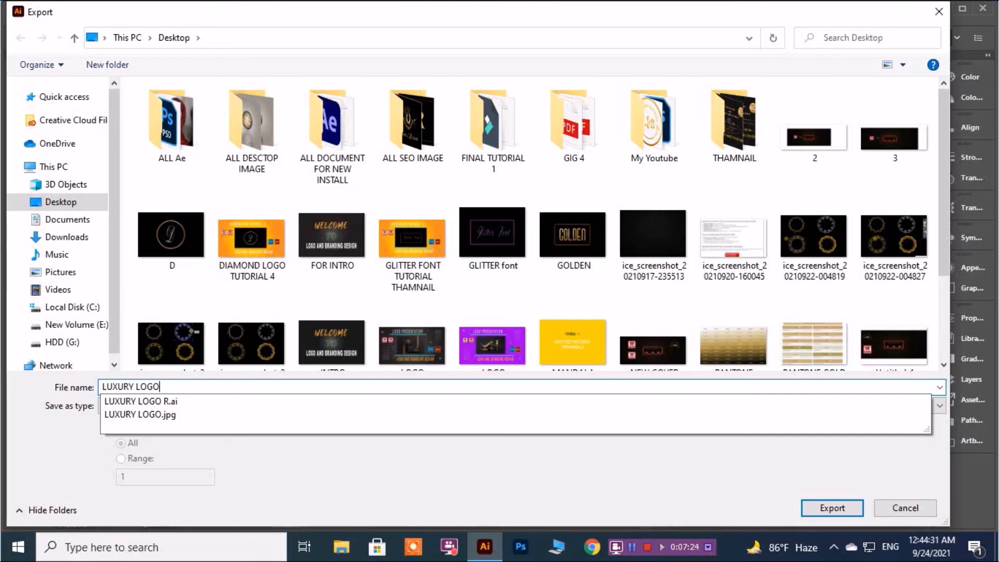
pyautogui.click(96, 203)
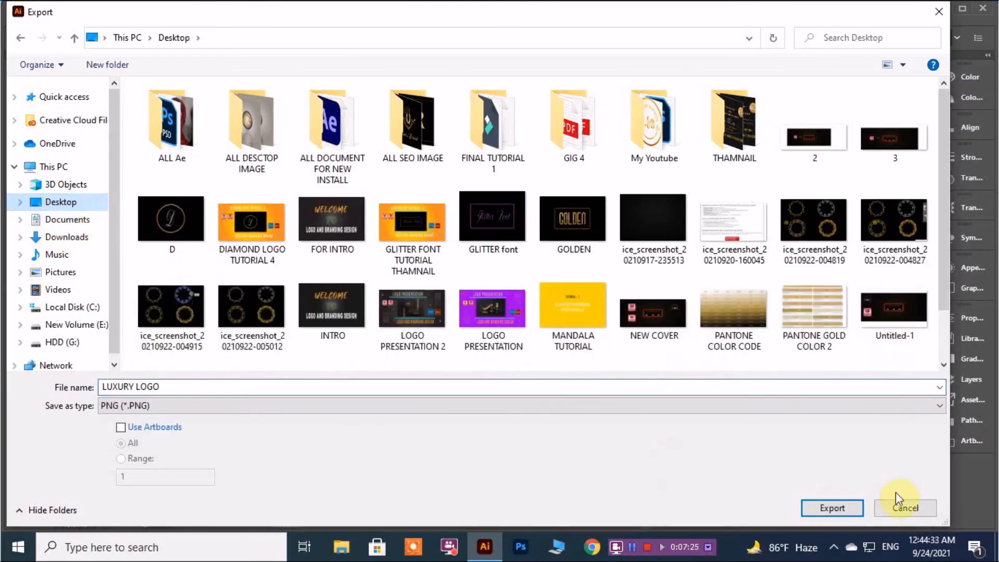
pyautogui.click(831, 508)
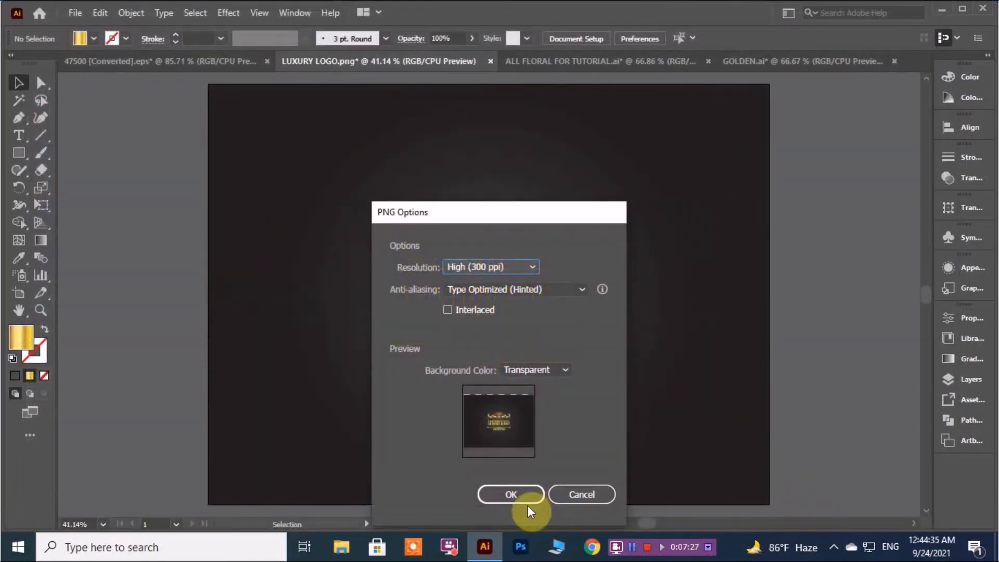
pyautogui.click(519, 495)
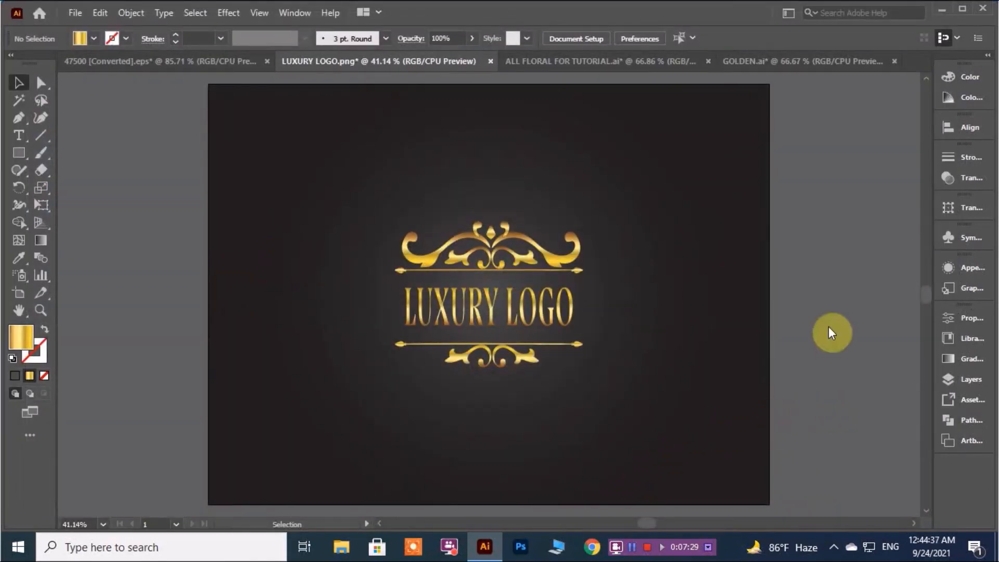
pyautogui.click(647, 549)
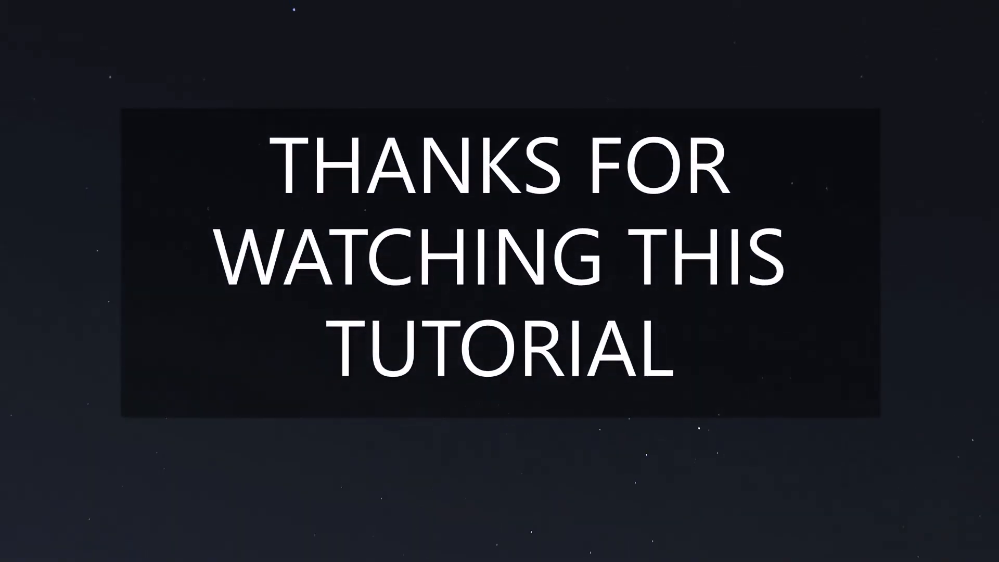